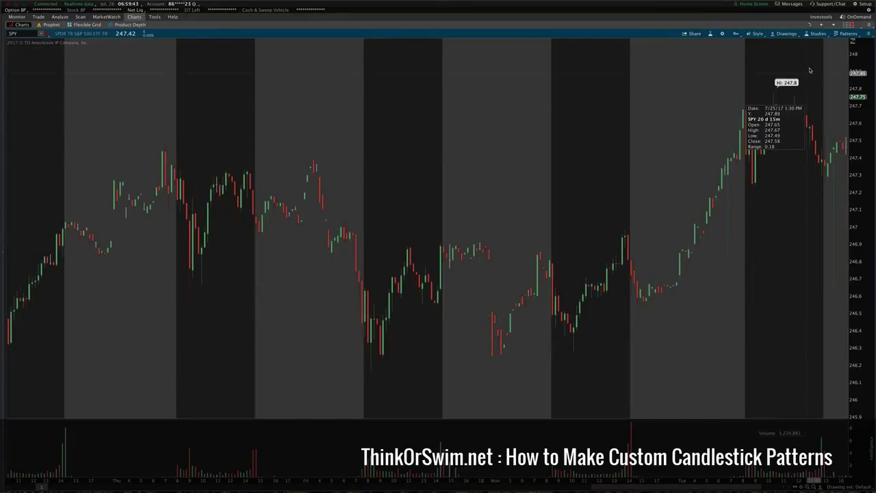
Open the Patterns dropdown at the top right of the SPY chart.
{"action": "left_click", "coordinate": [844, 34]}
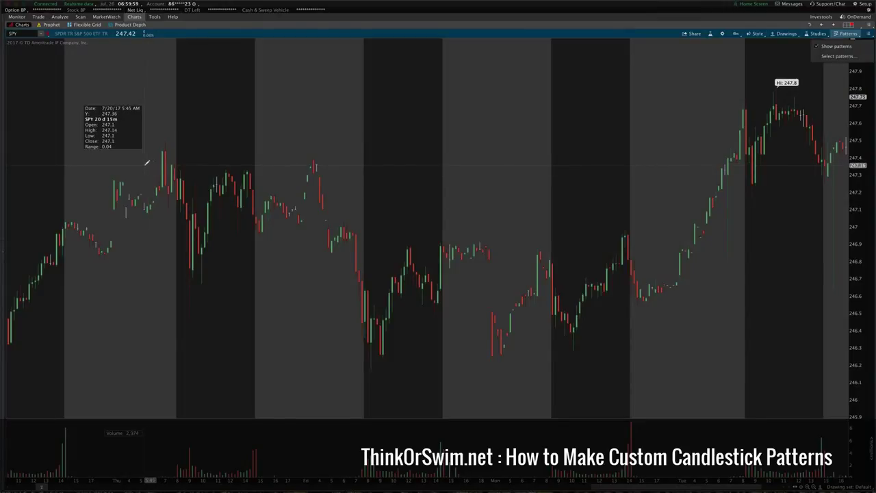
Open Select patterns and add the AbandonedBaby candlestick pattern to the displayed list.
{"action": "left_click", "coordinate": [842, 56]}
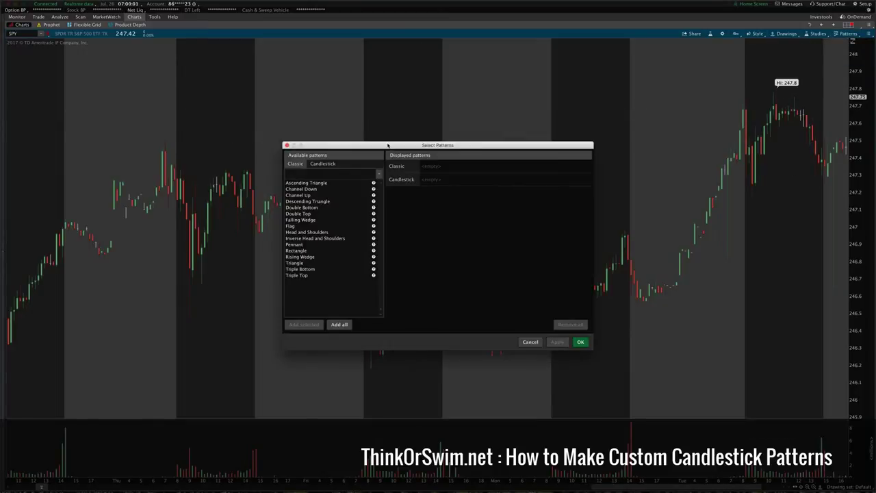
{"action": "left_click", "coordinate": [323, 163]}
{"action": "left_click", "coordinate": [304, 183]}
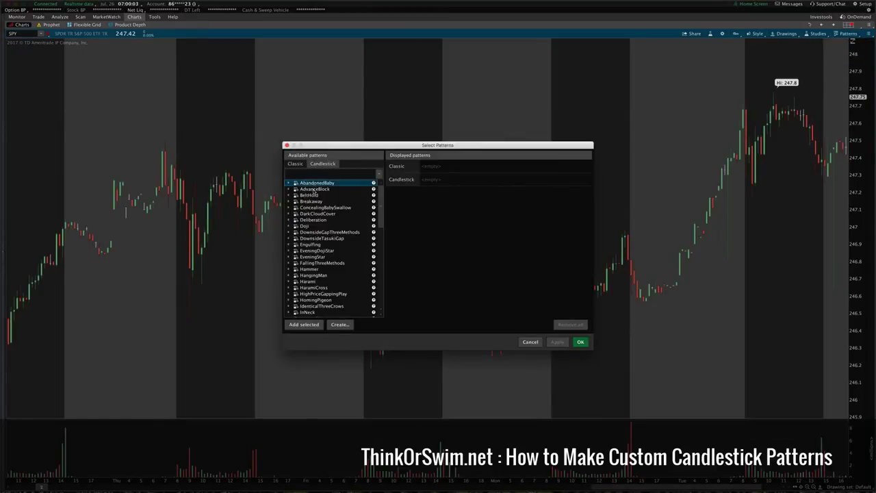
{"action": "scroll", "coordinate": [319, 233], "scroll_direction": "down", "scroll_amount": 10}
{"action": "scroll", "coordinate": [324, 232], "scroll_direction": "up", "scroll_amount": 10}
{"action": "scroll", "coordinate": [331, 235], "scroll_direction": "down", "scroll_amount": 10}
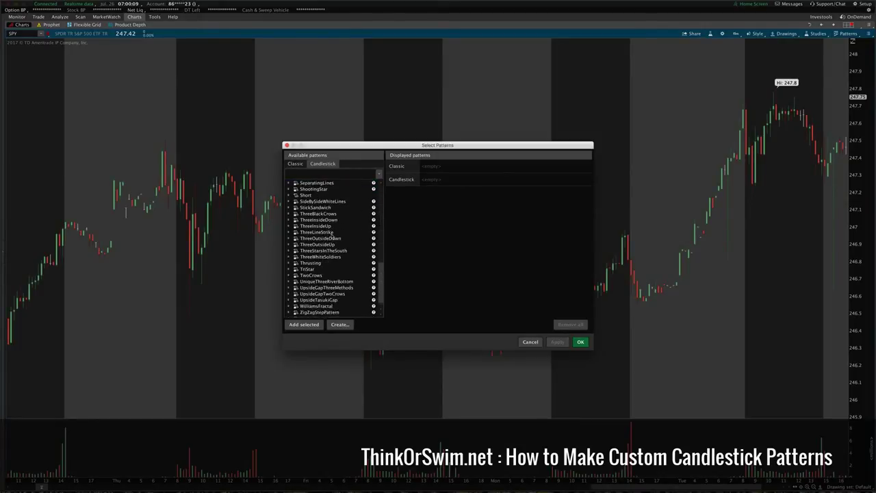
{"action": "scroll", "coordinate": [329, 278], "scroll_direction": "up", "scroll_amount": 10}
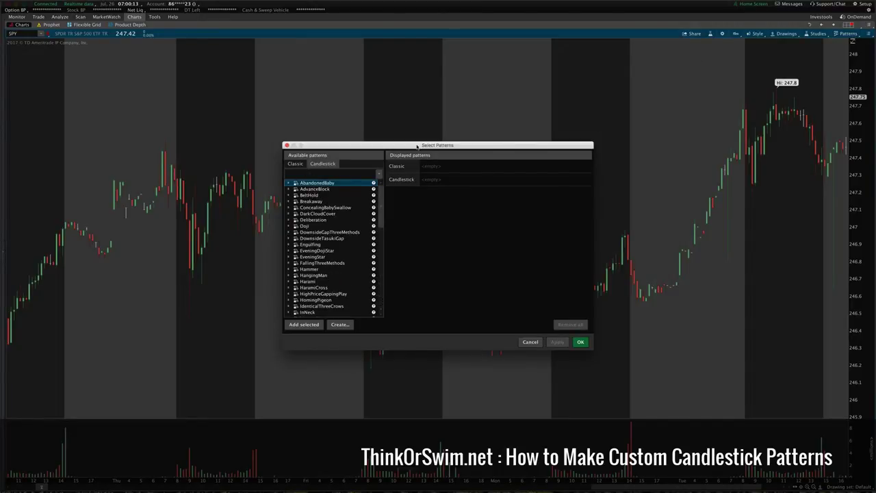
{"action": "double_click", "coordinate": [310, 183]}
Add Ascending Triangle and BeltHold, then apply all three patterns to the chart.
{"action": "left_click", "coordinate": [295, 163]}
{"action": "double_click", "coordinate": [304, 184]}
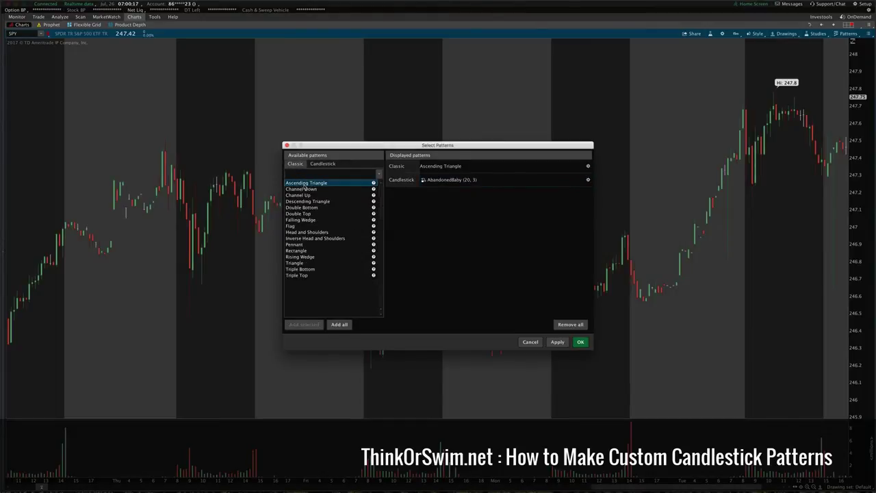
{"action": "left_click", "coordinate": [322, 164]}
{"action": "double_click", "coordinate": [309, 195]}
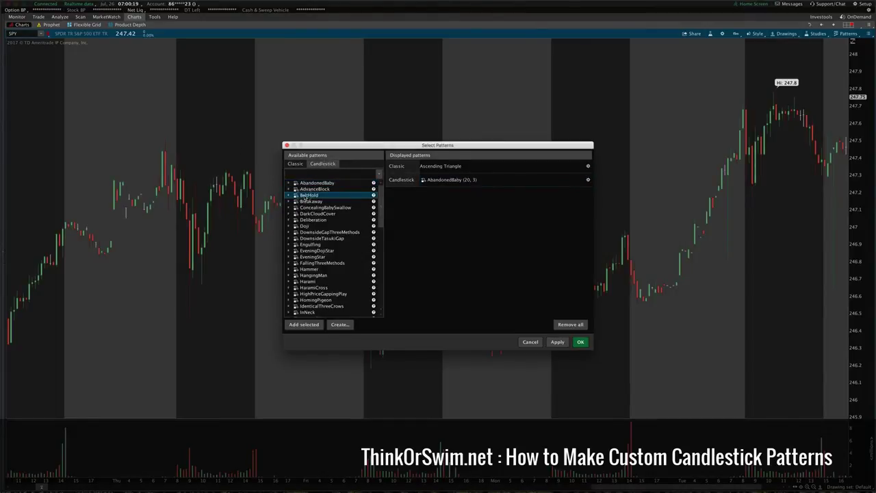
{"action": "left_click", "coordinate": [557, 342]}
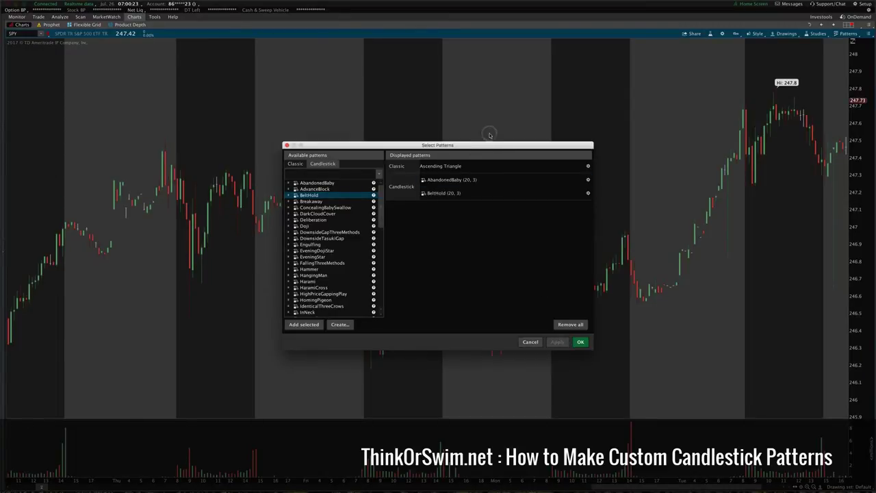
{"action": "left_click_drag", "start_coordinate": [486, 145], "coordinate": [477, 172]}
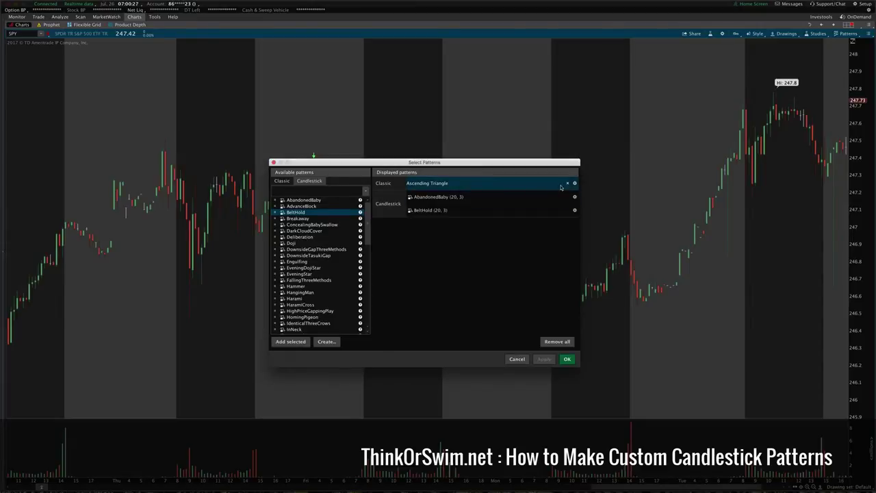
Remove Ascending Triangle, AbandonedBaby and BeltHold, apply the empty list, and cancel the dialog.
{"action": "left_click", "coordinate": [567, 184]}
{"action": "left_click", "coordinate": [568, 197]}
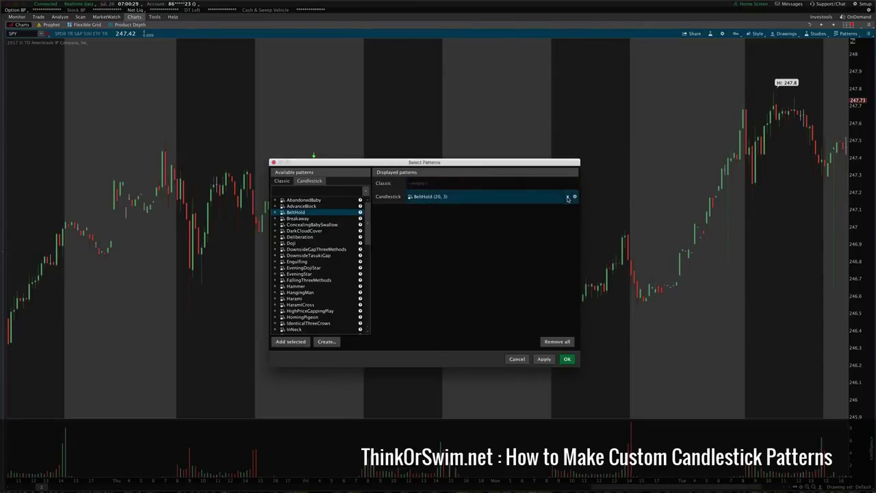
{"action": "left_click", "coordinate": [567, 198]}
{"action": "left_click", "coordinate": [545, 359]}
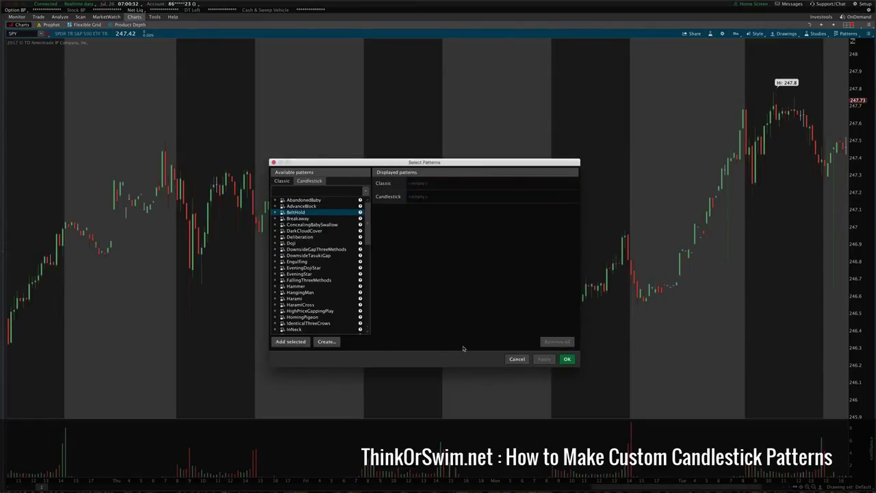
{"action": "left_click", "coordinate": [317, 201]}
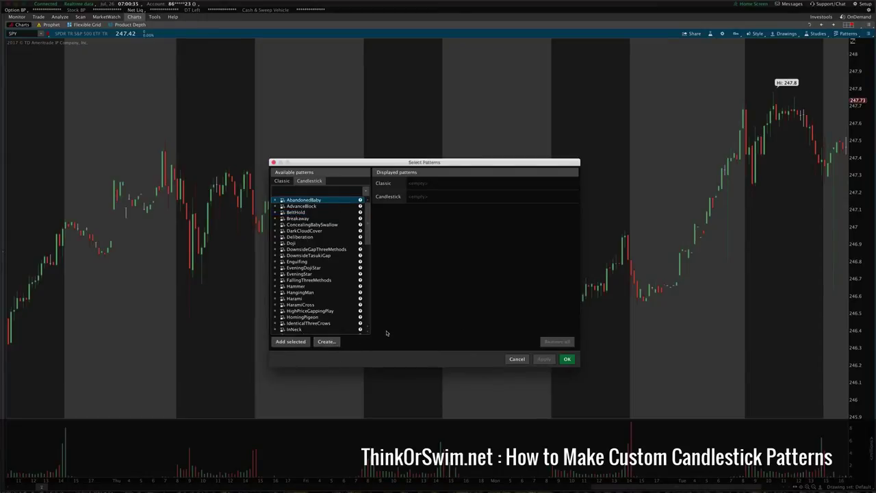
{"action": "left_click", "coordinate": [454, 341]}
{"action": "left_click", "coordinate": [517, 358]}
Reopen Select patterns from the Patterns menu with the Candlestick list shown.
{"action": "left_click", "coordinate": [848, 33]}
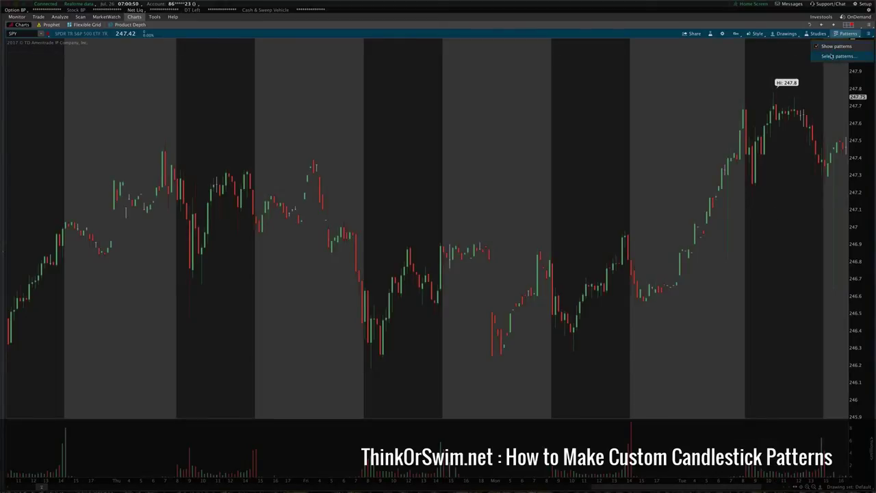
{"action": "left_click", "coordinate": [837, 58]}
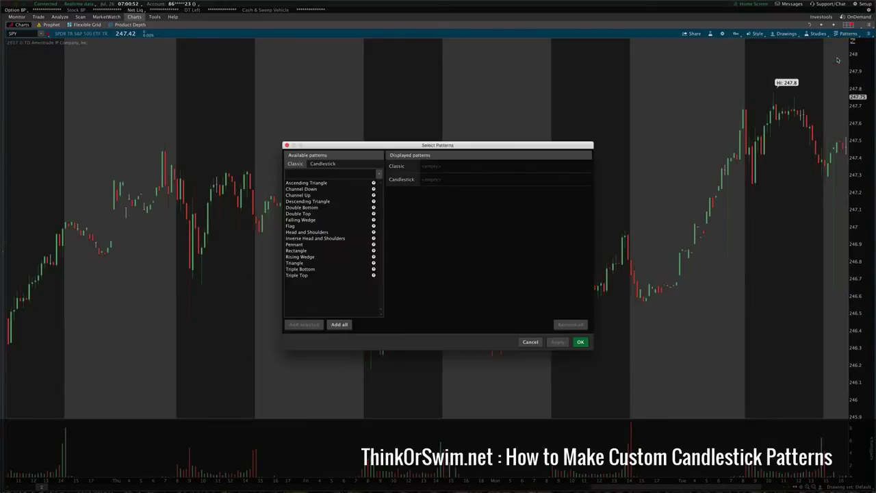
{"action": "left_click", "coordinate": [322, 165]}
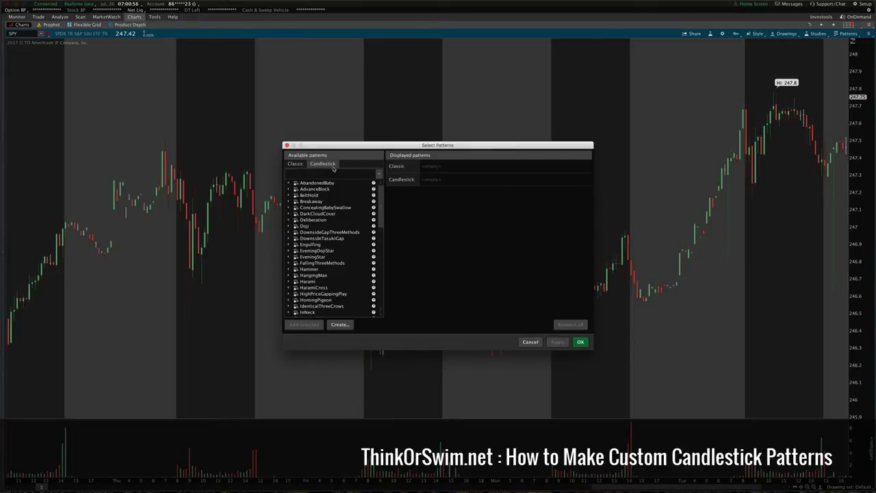
Create a new candlestick pattern, NewPattern1, and drag the editor to a larger size.
{"action": "left_click", "coordinate": [340, 325]}
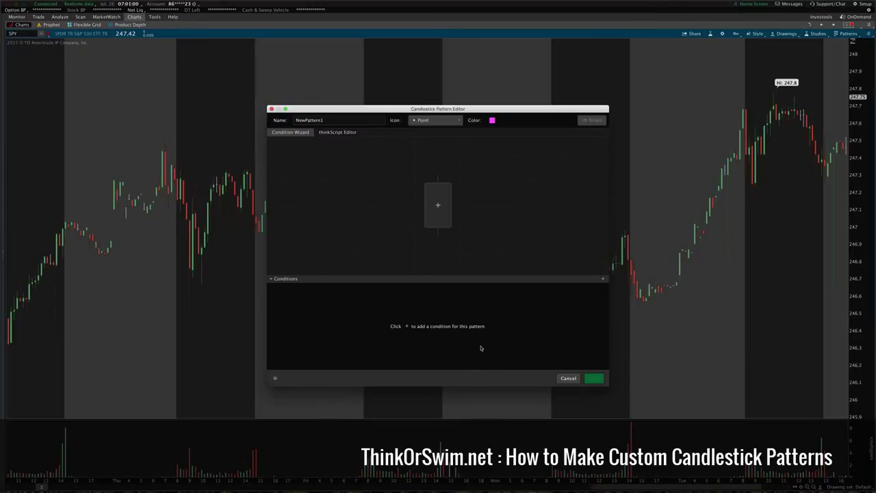
{"action": "left_click_drag", "start_coordinate": [609, 387], "coordinate": [650, 419]}
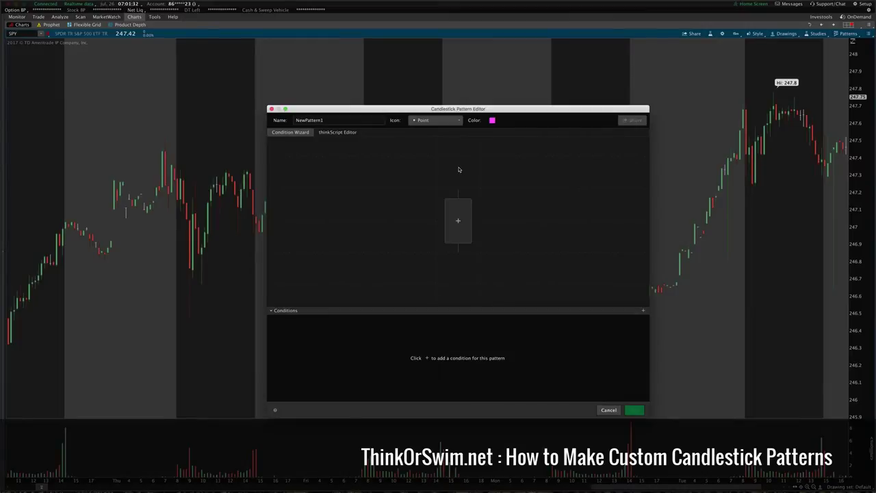
Replace NewPattern1 with MicroDoubleBottomV2, and set the icon to Up arrow and colour to cyan.
{"action": "double_click", "coordinate": [329, 121]}
{"action": "type", "text": "MicroDoubleBottom2"}
{"action": "left_click", "coordinate": [435, 121]}
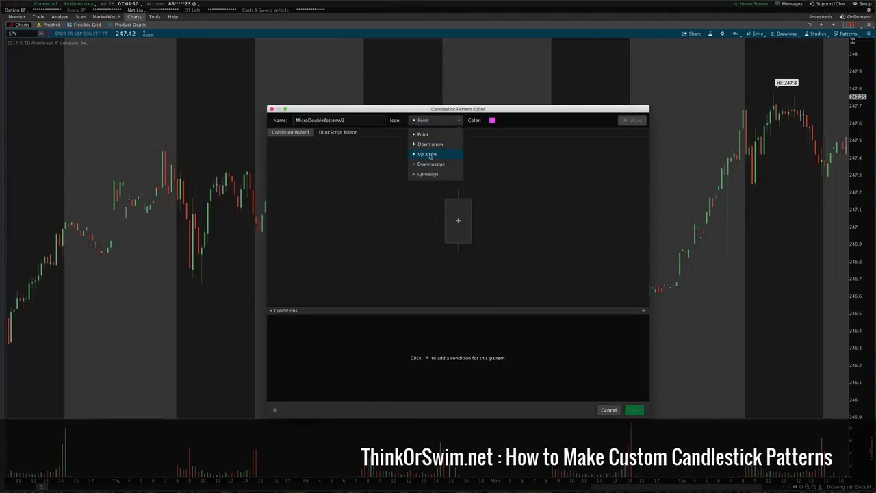
{"action": "left_click", "coordinate": [432, 154]}
{"action": "left_click", "coordinate": [492, 121]}
{"action": "left_click", "coordinate": [494, 137]}
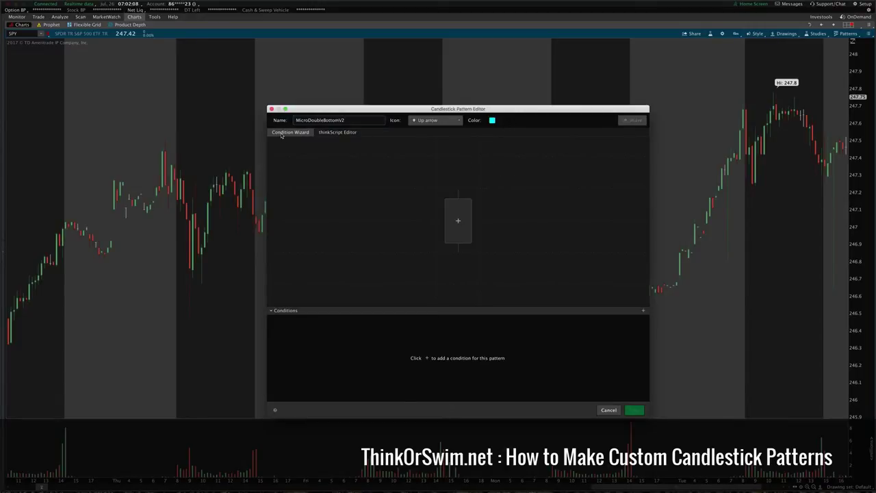
{"action": "left_click", "coordinate": [347, 134]}
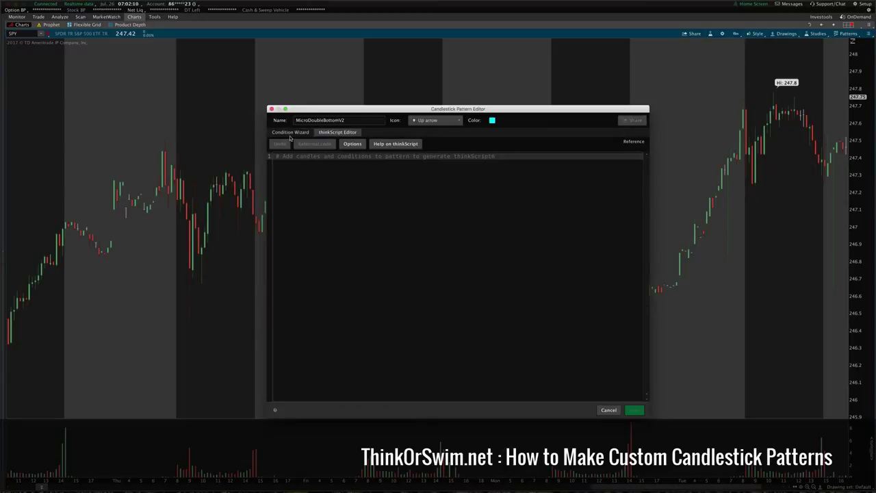
{"action": "left_click", "coordinate": [419, 194]}
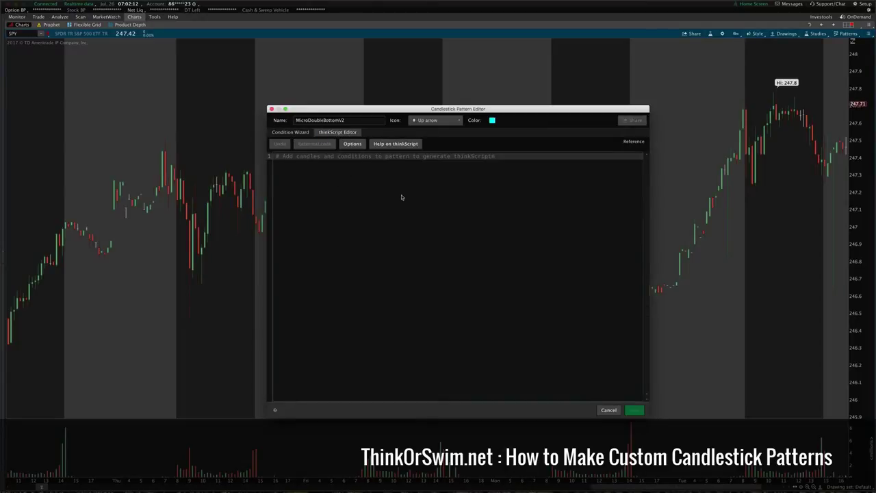
{"action": "left_click", "coordinate": [288, 133]}
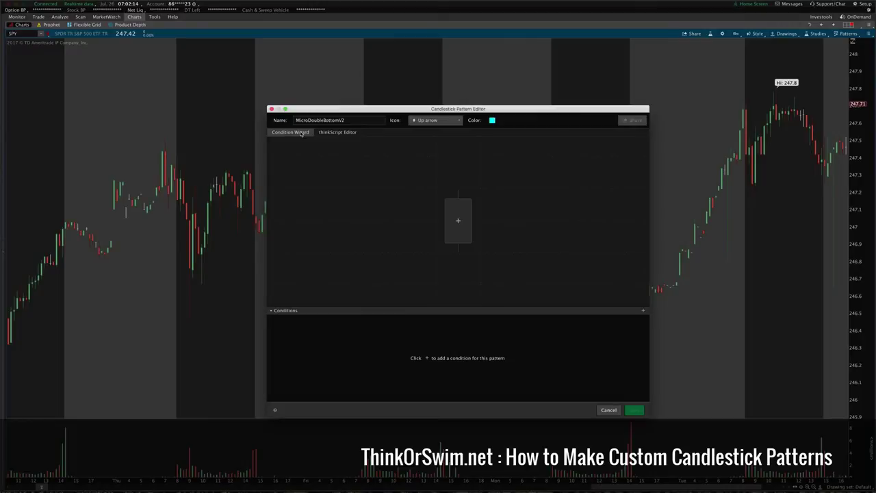
{"action": "left_click", "coordinate": [337, 133]}
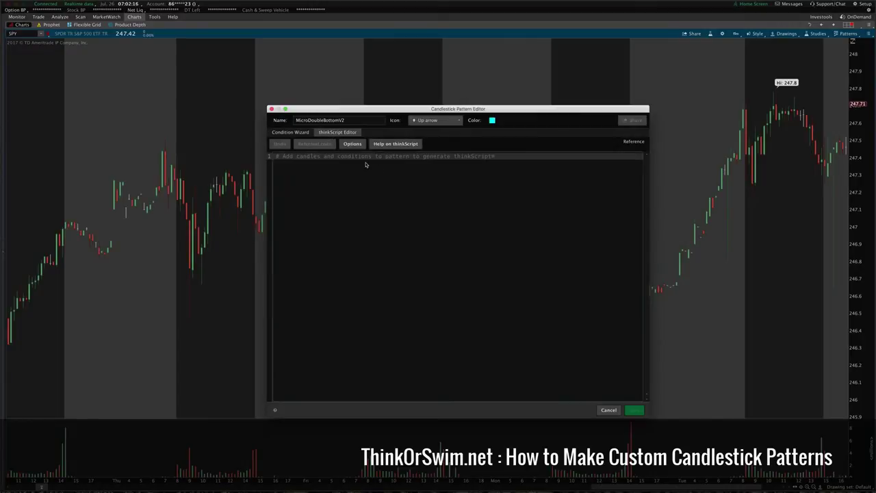
{"action": "left_click", "coordinate": [302, 134]}
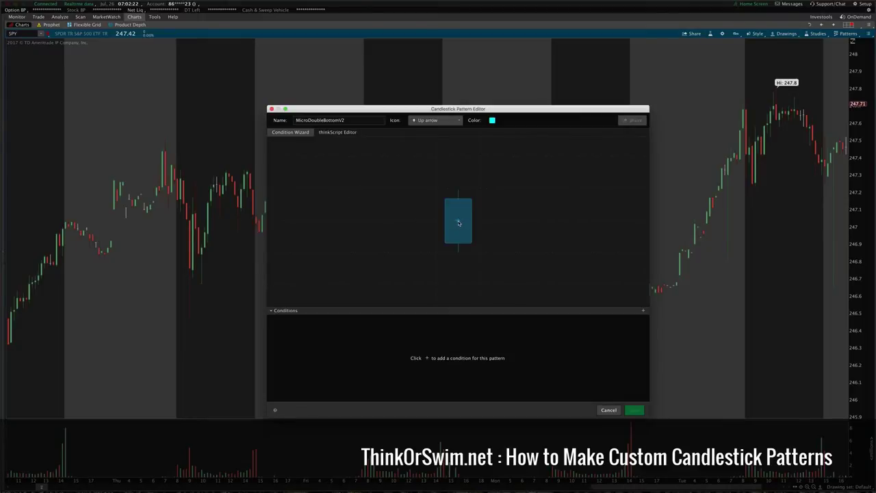
Add a 5-candle Descending trend as condition #1 in the candle builder.
{"action": "left_click", "coordinate": [459, 221]}
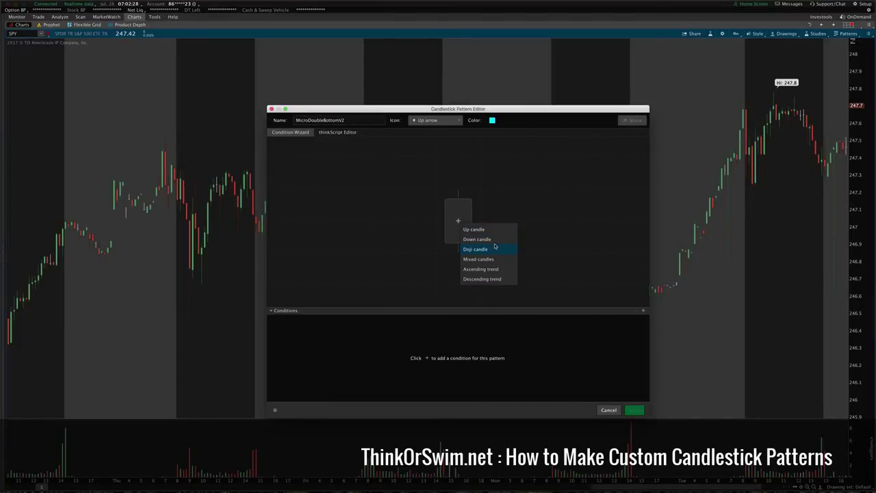
{"action": "left_click", "coordinate": [473, 280]}
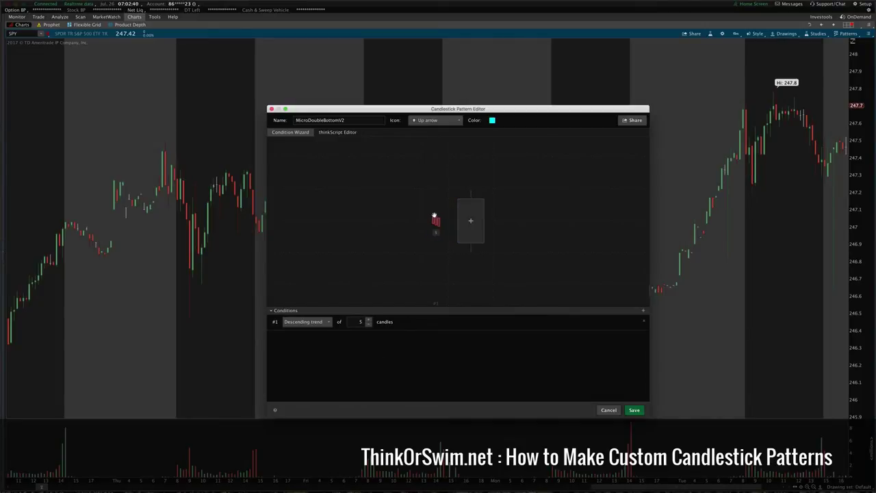
{"action": "left_click", "coordinate": [471, 223]}
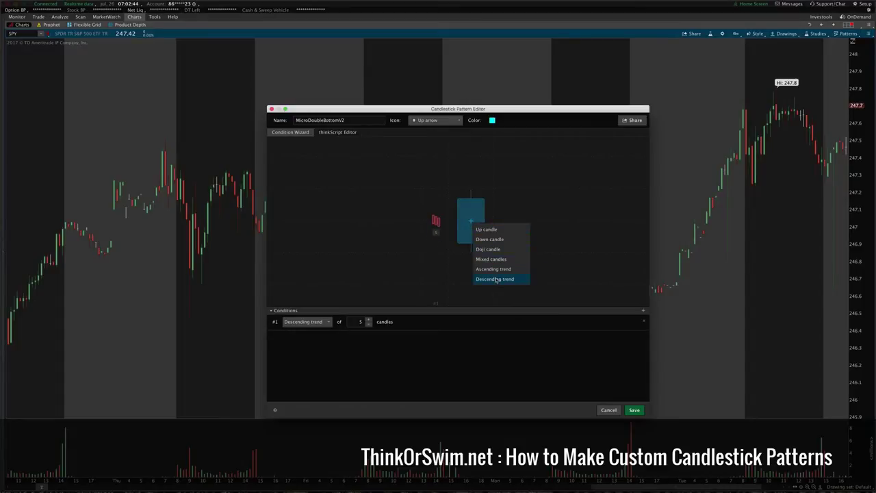
Add Down, Up, Down and Up candles as conditions #2–#5 after the trend.
{"action": "left_click", "coordinate": [493, 240]}
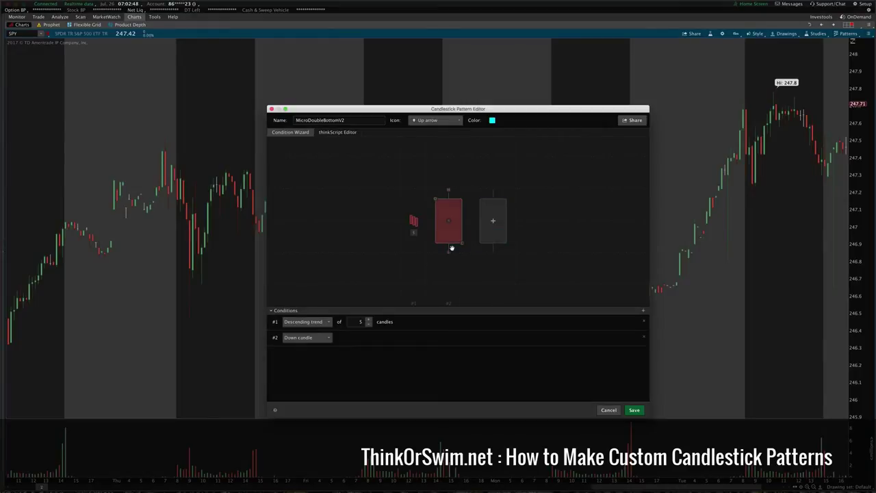
{"action": "left_click", "coordinate": [494, 224]}
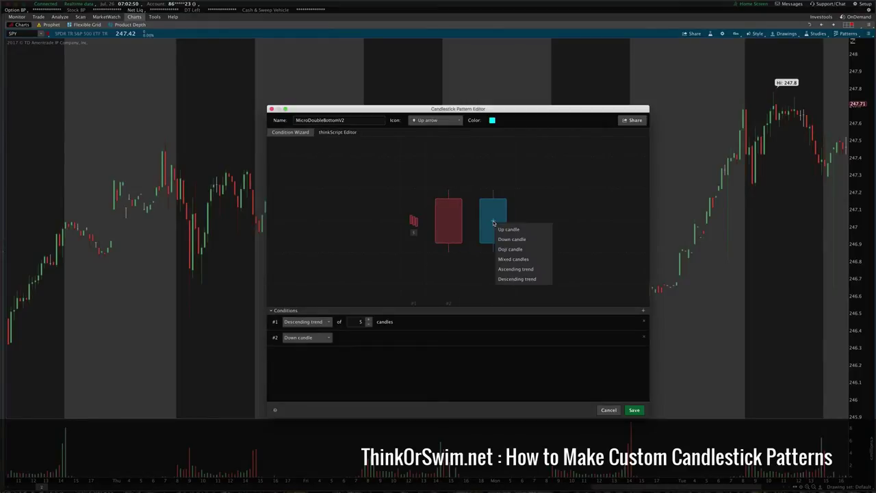
{"action": "left_click", "coordinate": [516, 231]}
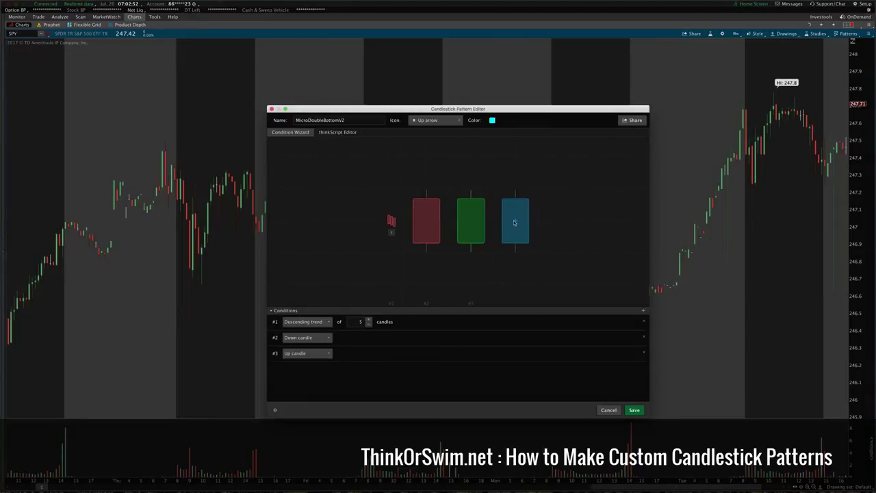
{"action": "left_click", "coordinate": [514, 224]}
{"action": "left_click", "coordinate": [528, 240]}
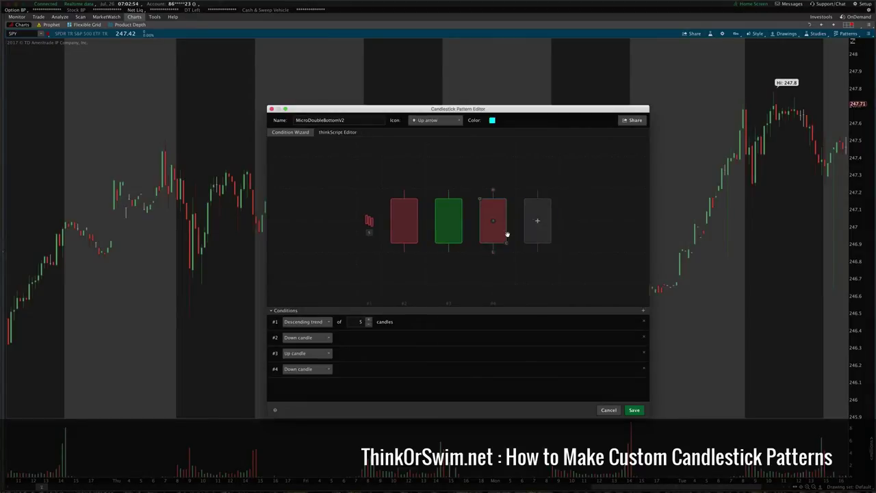
{"action": "left_click", "coordinate": [538, 224]}
{"action": "left_click", "coordinate": [547, 230]}
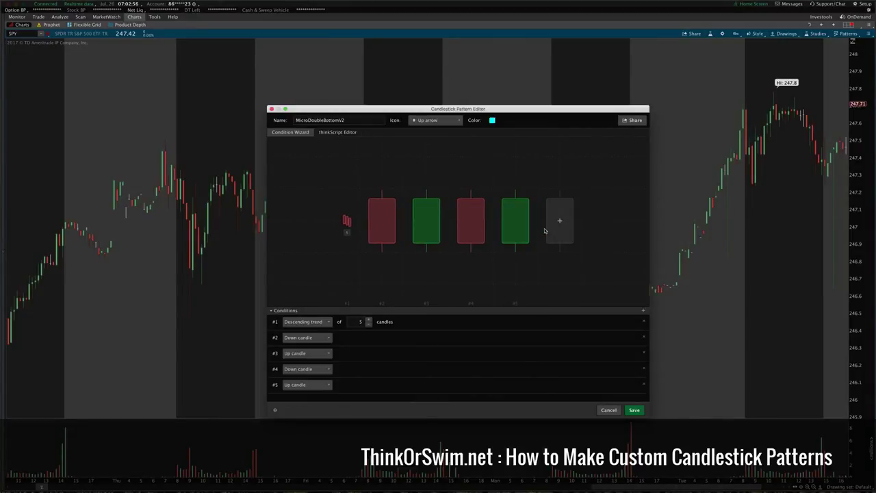
{"action": "left_click", "coordinate": [427, 200]}
Link Open of #2 ≥ High of #3 and Open of #3 ≥ Low of #4.
{"action": "left_click_drag", "start_coordinate": [425, 190], "coordinate": [368, 199]}
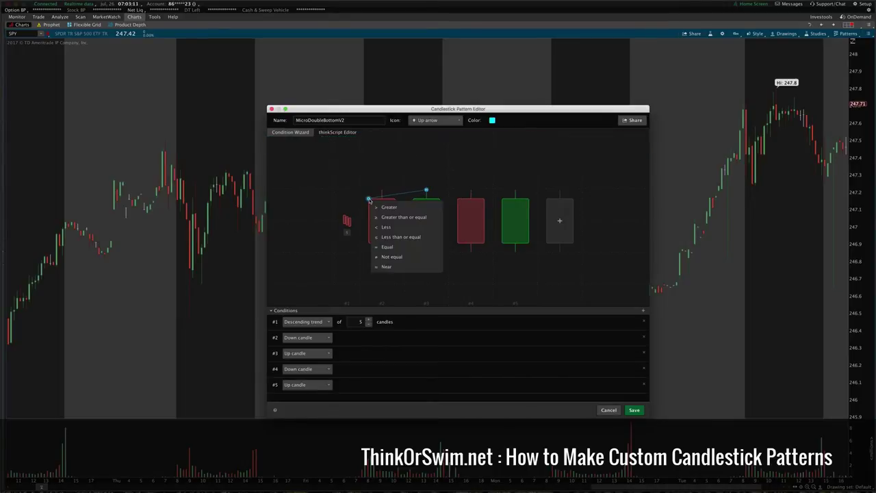
{"action": "left_click", "coordinate": [404, 236]}
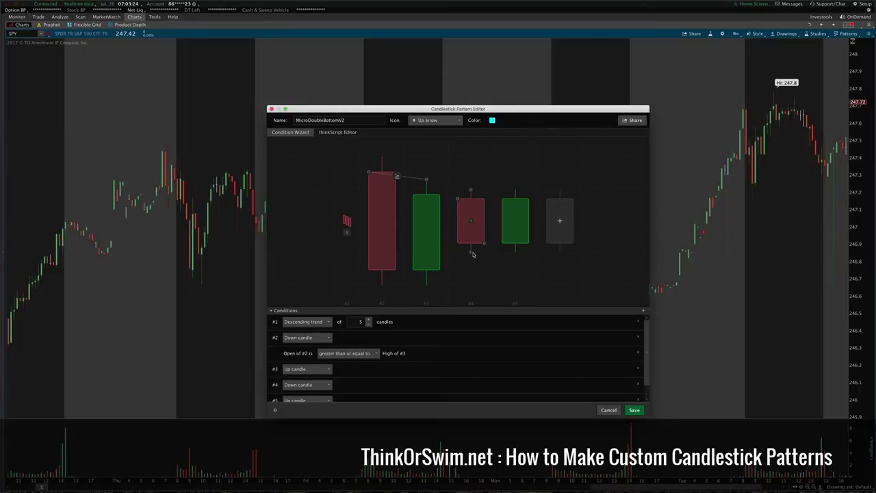
{"action": "left_click_drag", "start_coordinate": [470, 251], "coordinate": [413, 269]}
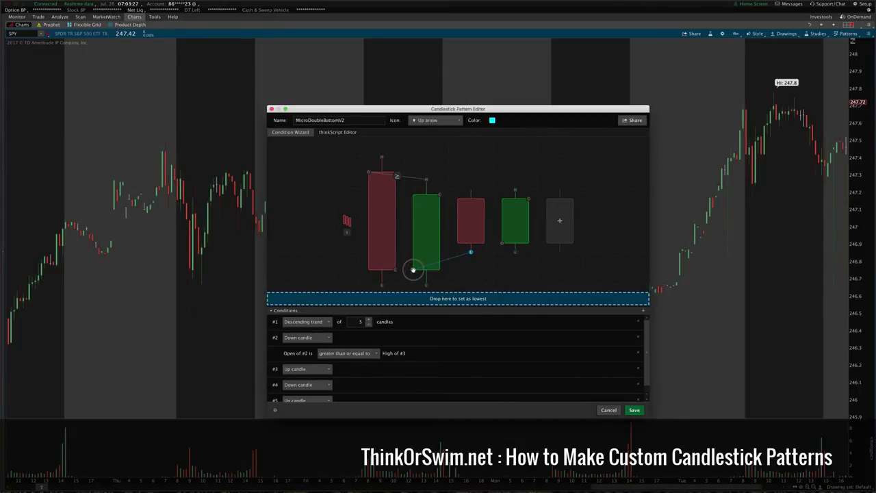
{"action": "left_click_drag", "start_coordinate": [412, 269], "coordinate": [412, 271]}
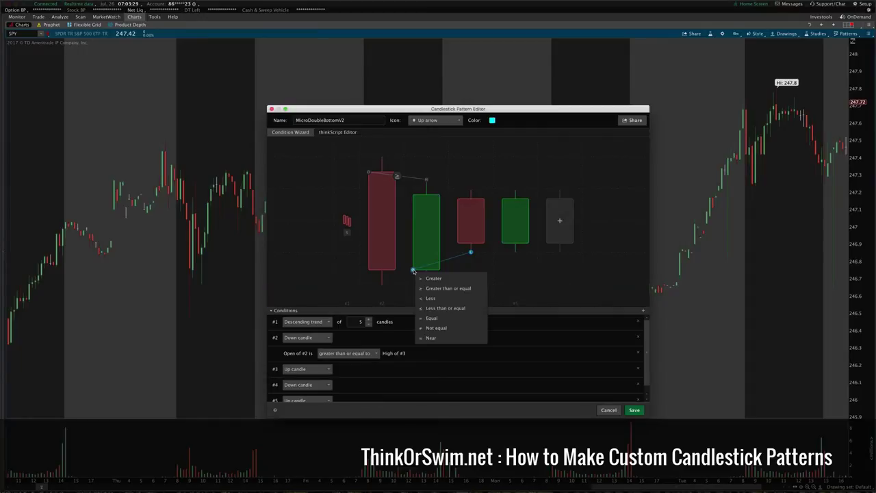
{"action": "left_click", "coordinate": [447, 309]}
{"action": "mouse_move", "coordinate": [470, 245]}
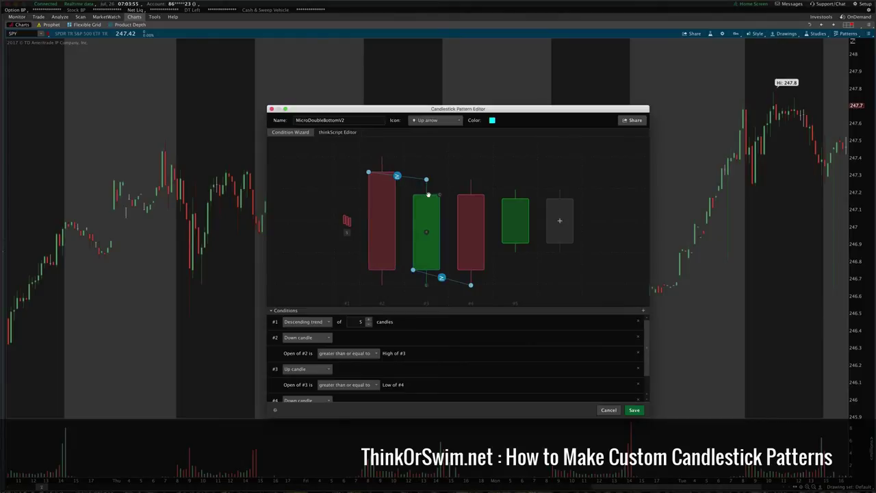
Discard the stray #3–#4 link and set candle #5's top ≥ candle #4's top.
{"action": "left_click_drag", "start_coordinate": [438, 196], "coordinate": [484, 271]}
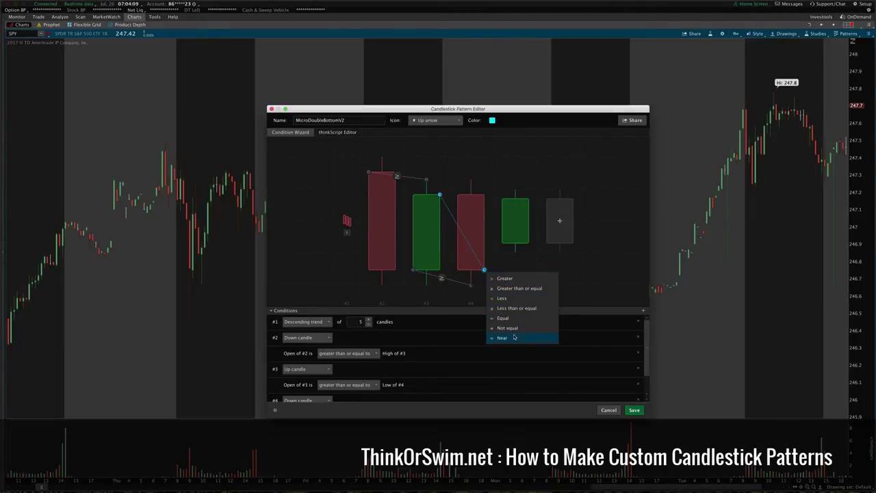
{"action": "left_click", "coordinate": [512, 265]}
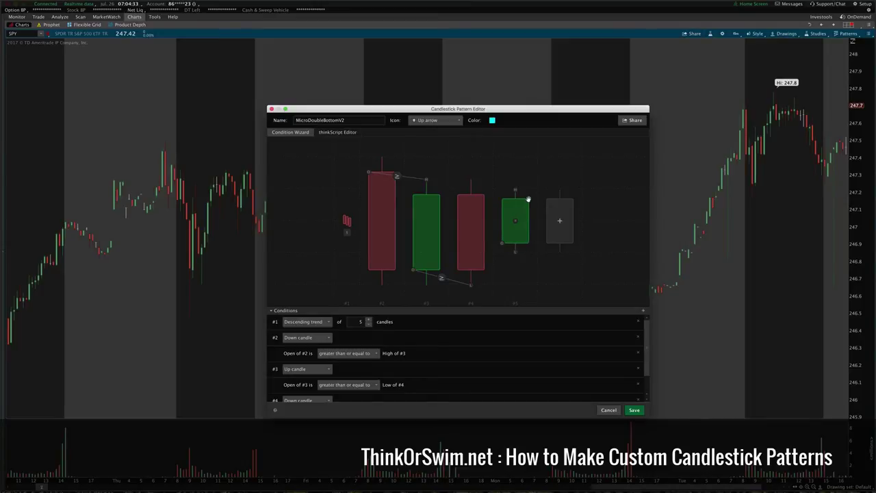
{"action": "left_click_drag", "start_coordinate": [528, 199], "coordinate": [457, 197]}
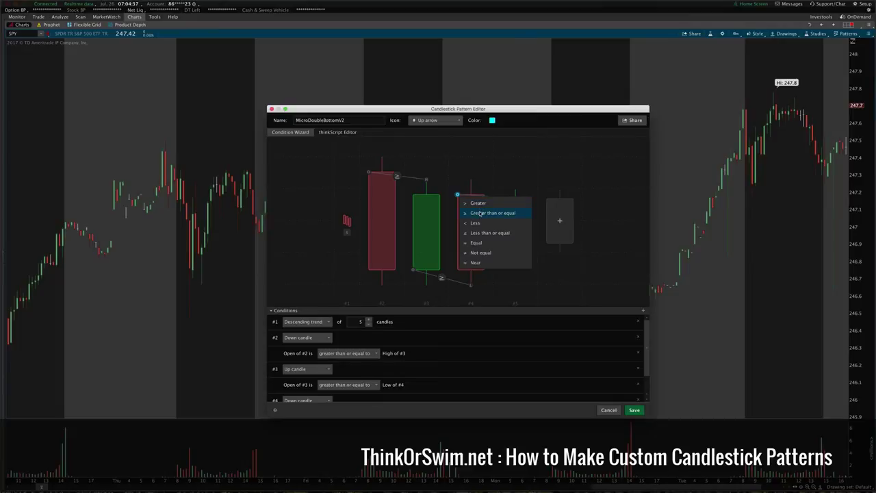
{"action": "left_click", "coordinate": [480, 213]}
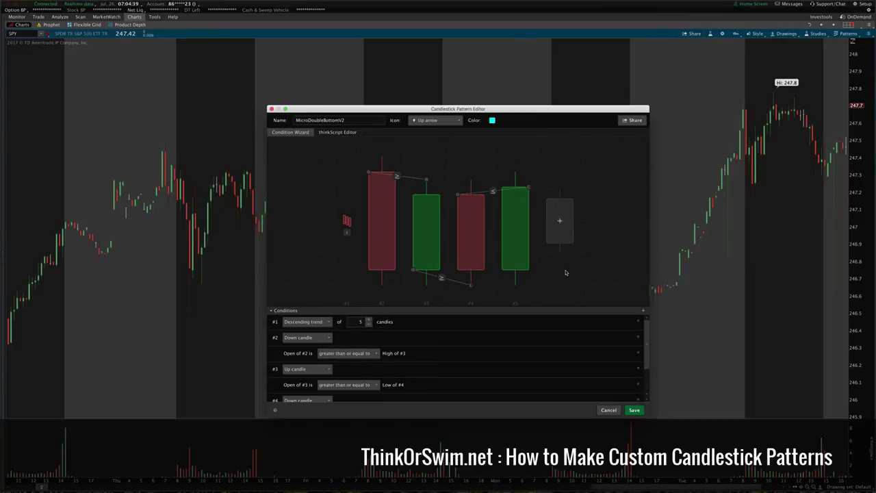
Save MicroDoubleBottomV2, apply it in Select Patterns, and confirm with OK.
{"action": "scroll", "coordinate": [444, 355], "scroll_direction": "down", "scroll_amount": 2}
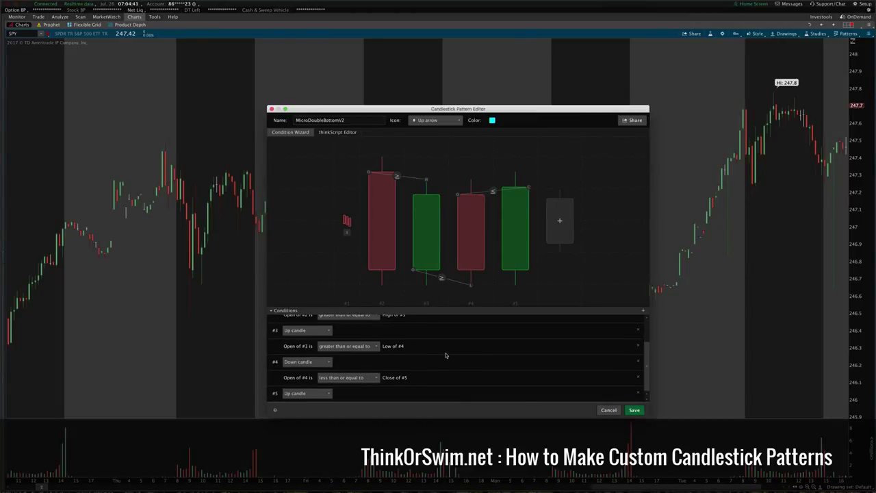
{"action": "left_click", "coordinate": [635, 410]}
{"action": "left_click", "coordinate": [558, 342]}
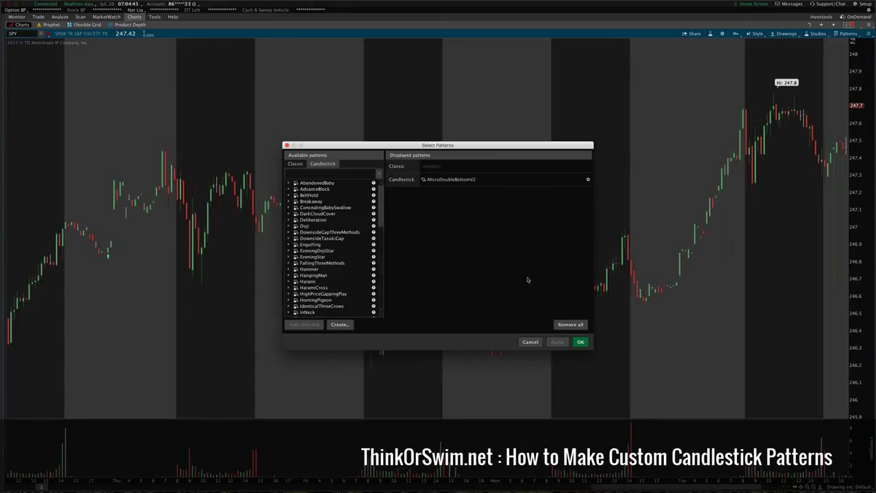
{"action": "left_click_drag", "start_coordinate": [479, 145], "coordinate": [401, 116]}
{"action": "left_click", "coordinate": [505, 313]}
{"action": "scroll", "coordinate": [596, 310], "scroll_direction": "down", "scroll_amount": 3}
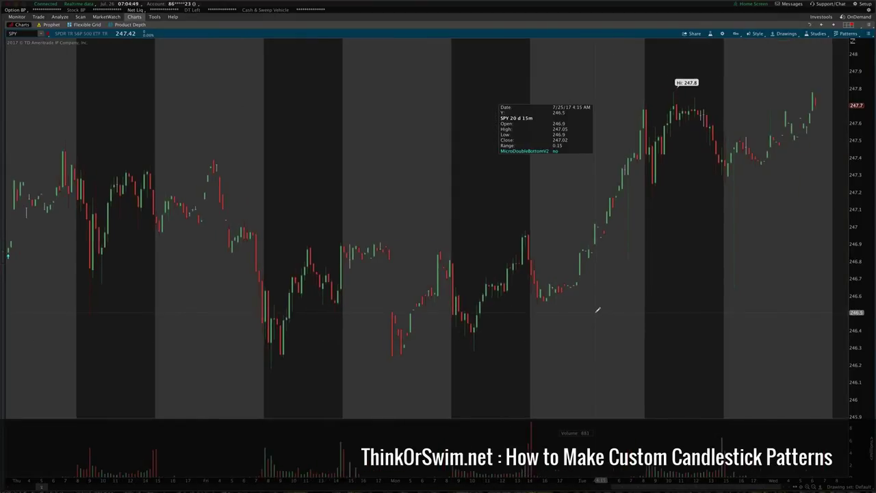
{"action": "scroll", "coordinate": [505, 288], "scroll_direction": "up", "scroll_amount": 10}
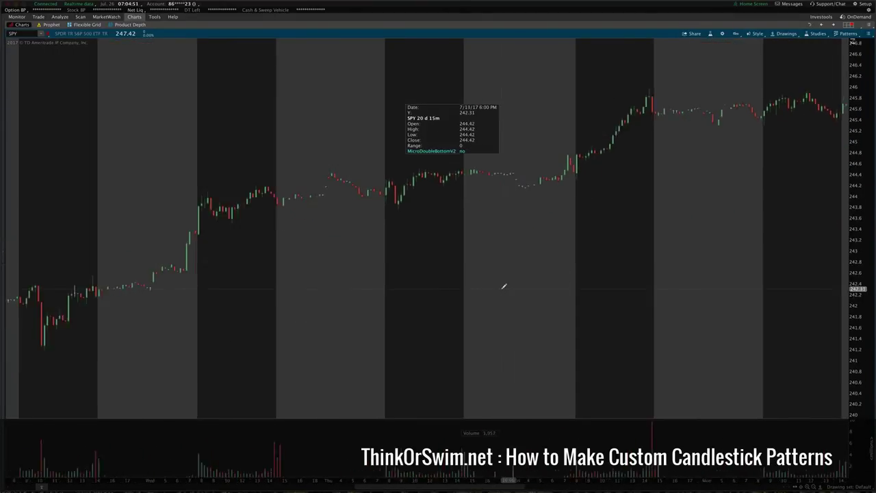
{"action": "scroll", "coordinate": [503, 286], "scroll_direction": "down", "scroll_amount": 5}
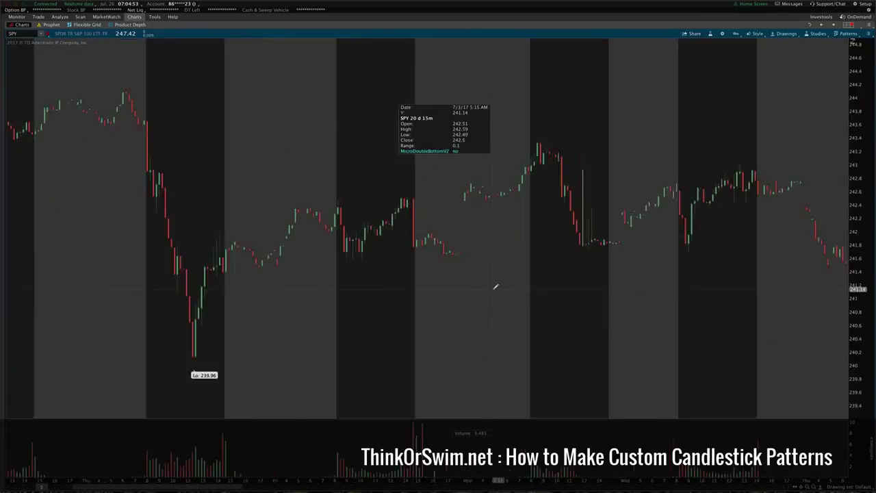
{"action": "scroll", "coordinate": [496, 286], "scroll_direction": "down", "scroll_amount": 10}
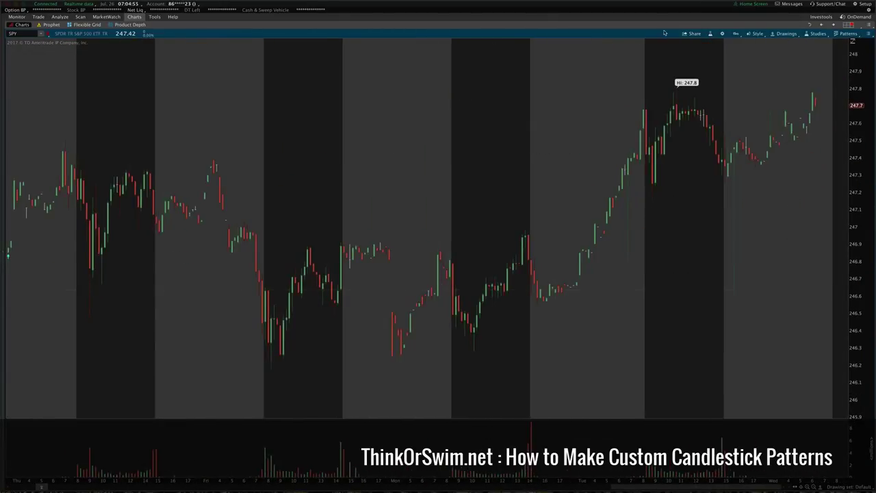
Bring up the Select Patterns list and view MicroDoubleBottomV2's display settings without changing anything.
{"action": "left_click", "coordinate": [847, 33]}
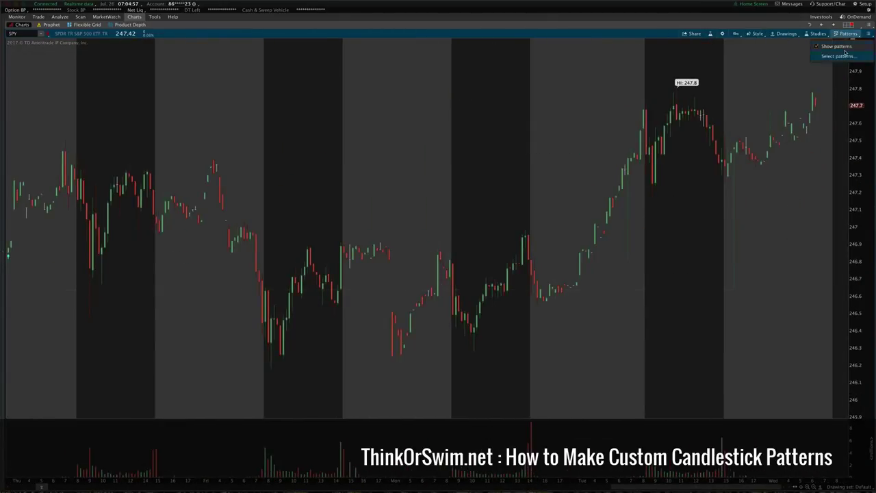
{"action": "left_click", "coordinate": [844, 55]}
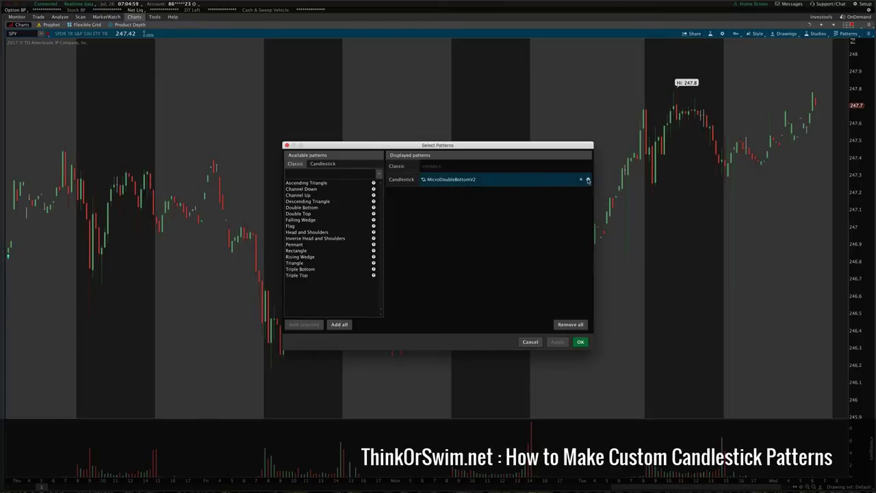
{"action": "left_click", "coordinate": [587, 179]}
{"action": "key", "text": "Escape"}
{"action": "right_click", "coordinate": [512, 182]}
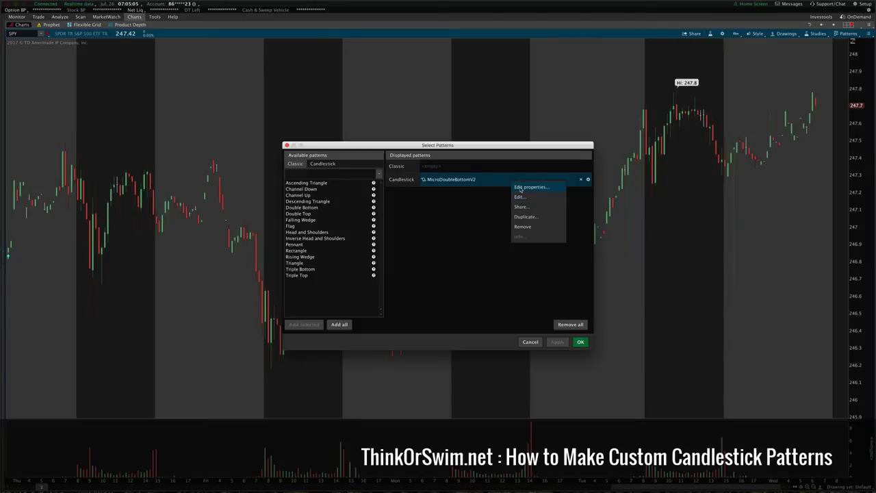
{"action": "left_click", "coordinate": [587, 180]}
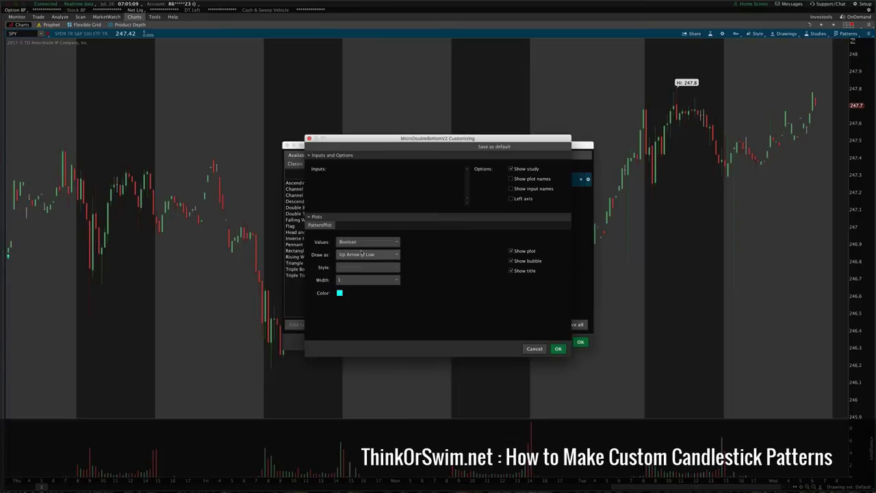
{"action": "key", "text": "Escape"}
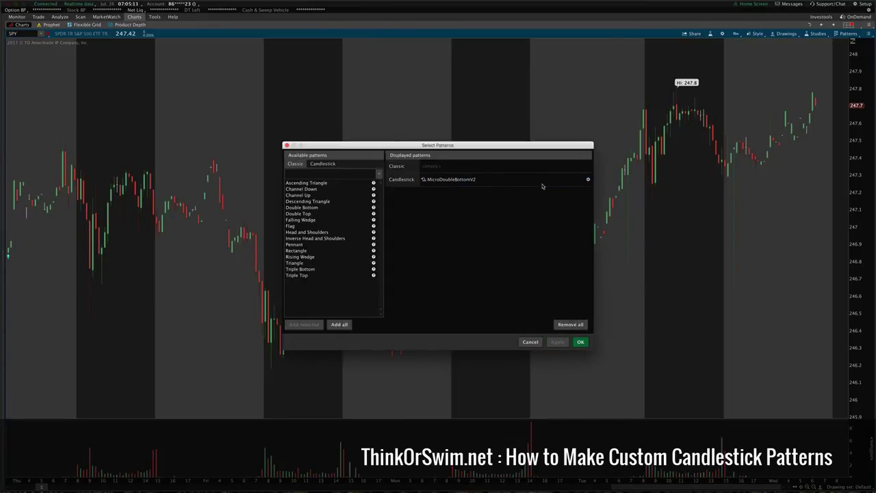
Reopen MicroDoubleBottomV2 in the editor, delete the candle #4–#5 comparison, and save.
{"action": "right_click", "coordinate": [534, 182]}
{"action": "left_click", "coordinate": [560, 200]}
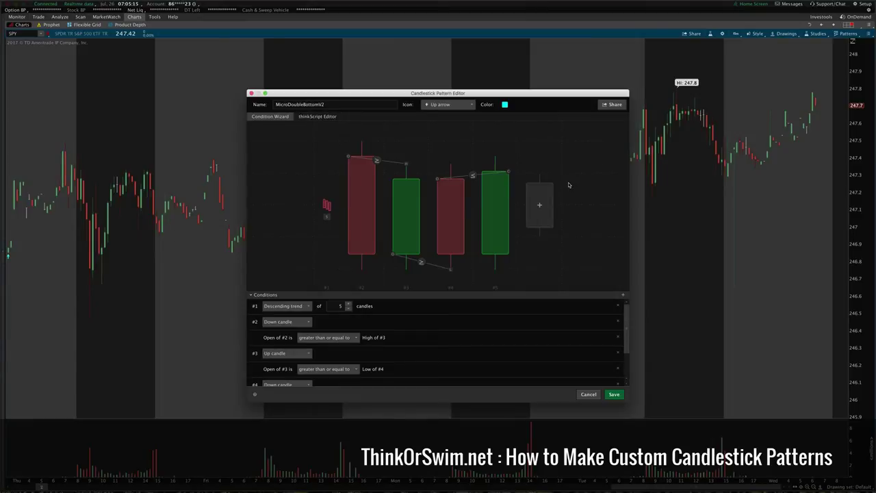
{"action": "left_click", "coordinate": [472, 176]}
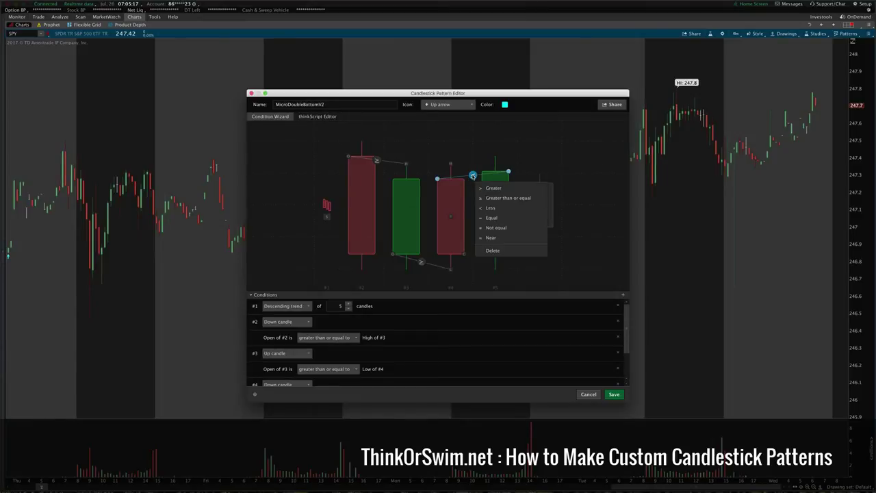
{"action": "left_click", "coordinate": [496, 253]}
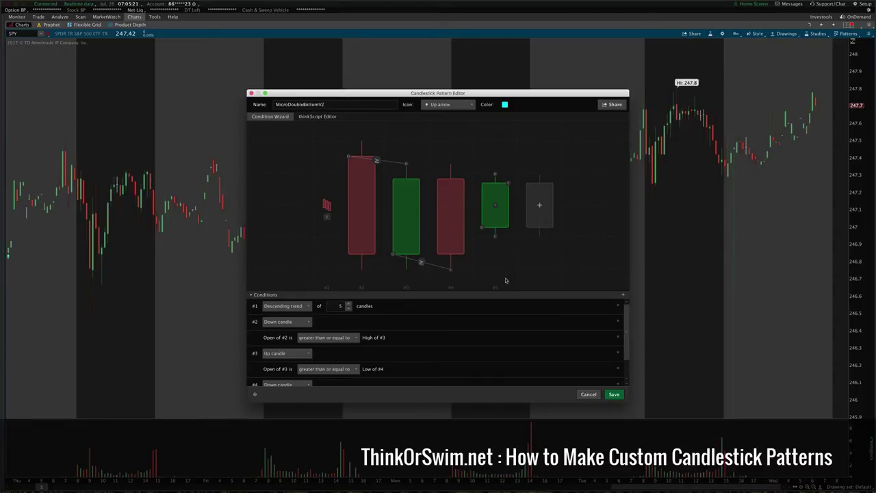
{"action": "left_click", "coordinate": [614, 394]}
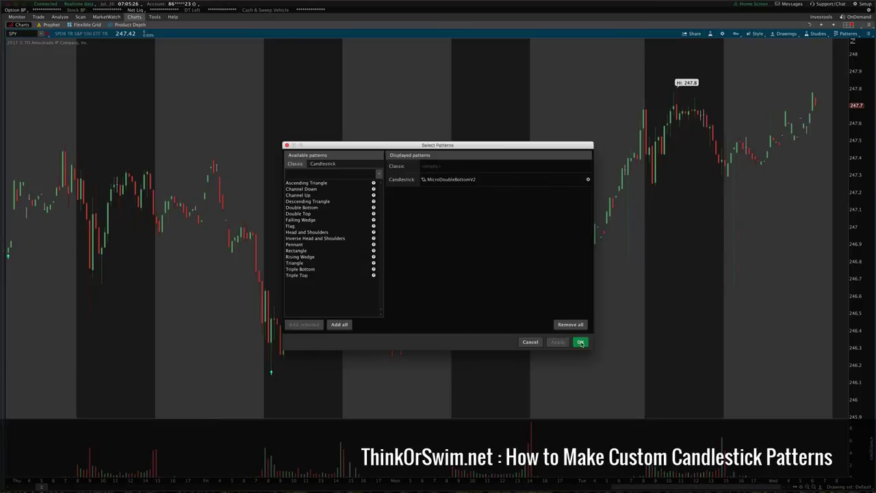
Confirm the Select Patterns dialog so MicroDoubleBottomV2 matches appear on the SPY chart.
{"action": "left_click", "coordinate": [580, 342]}
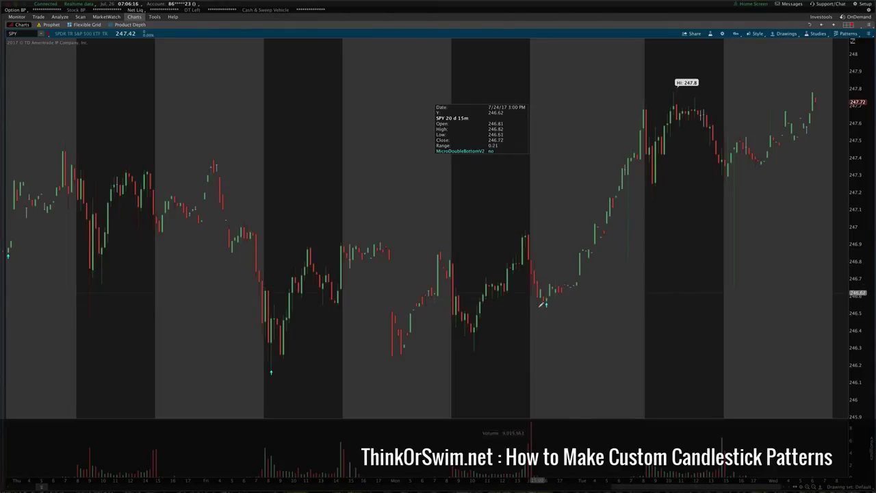
Scroll back through earlier SPY bars, then drag the time axis to show more days.
{"action": "scroll", "coordinate": [470, 296], "scroll_direction": "up", "scroll_amount": 1}
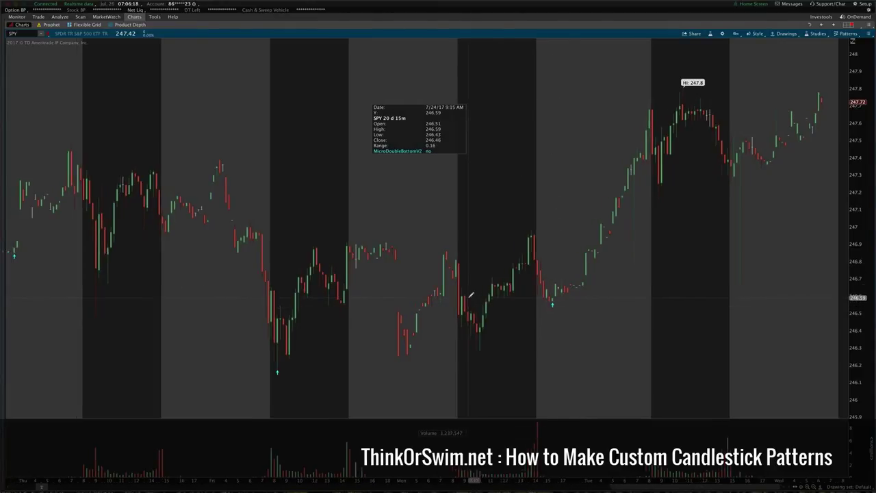
{"action": "scroll", "coordinate": [471, 296], "scroll_direction": "up", "scroll_amount": 10}
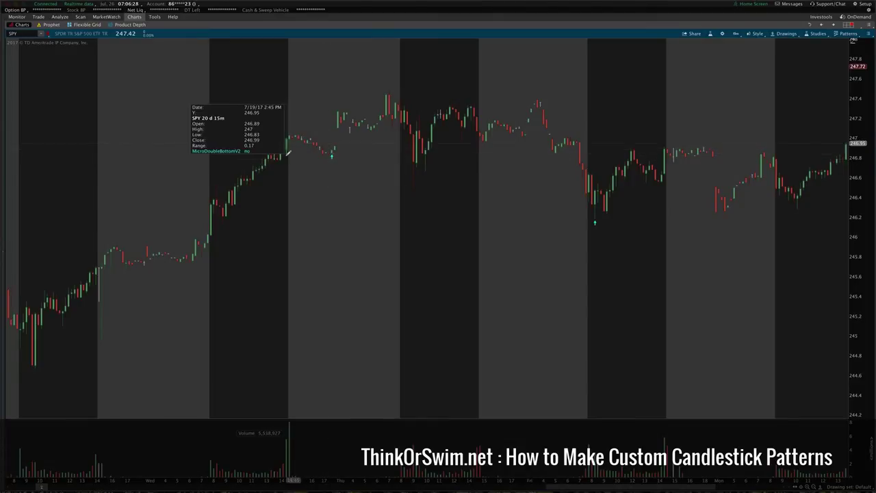
{"action": "scroll", "coordinate": [326, 205], "scroll_direction": "up", "scroll_amount": 3}
{"action": "scroll", "coordinate": [326, 205], "scroll_direction": "up", "scroll_amount": 10}
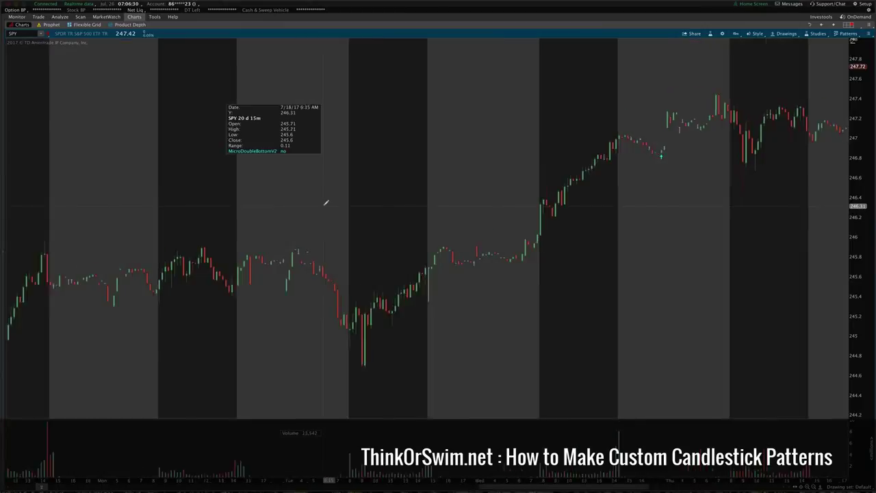
{"action": "scroll", "coordinate": [327, 196], "scroll_direction": "up", "scroll_amount": 15}
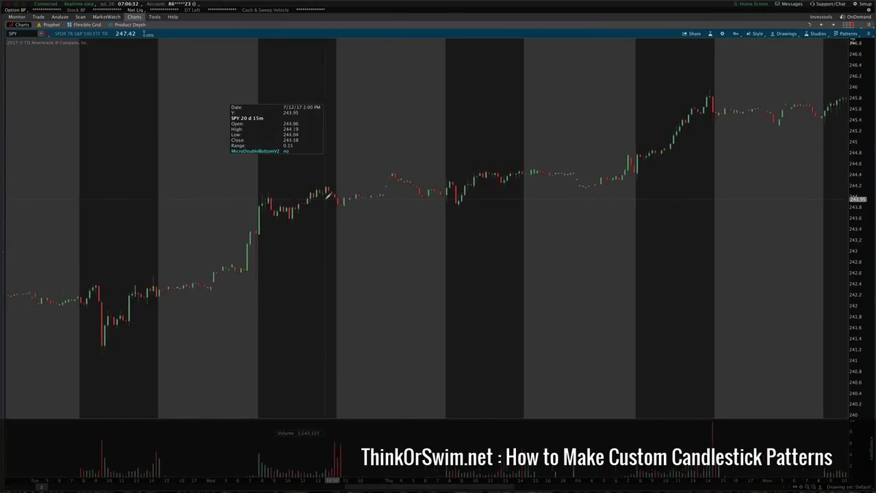
{"action": "scroll", "coordinate": [327, 196], "scroll_direction": "down", "scroll_amount": 20}
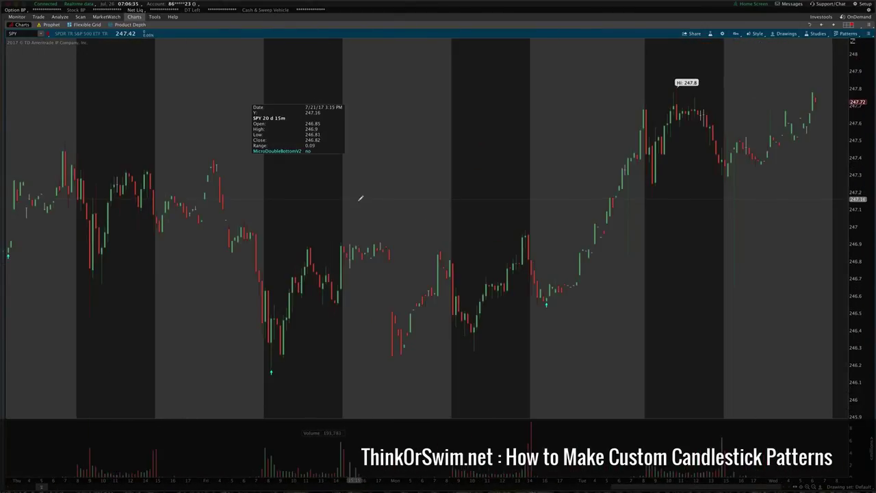
{"action": "left_click_drag", "start_coordinate": [171, 479], "coordinate": [209, 479]}
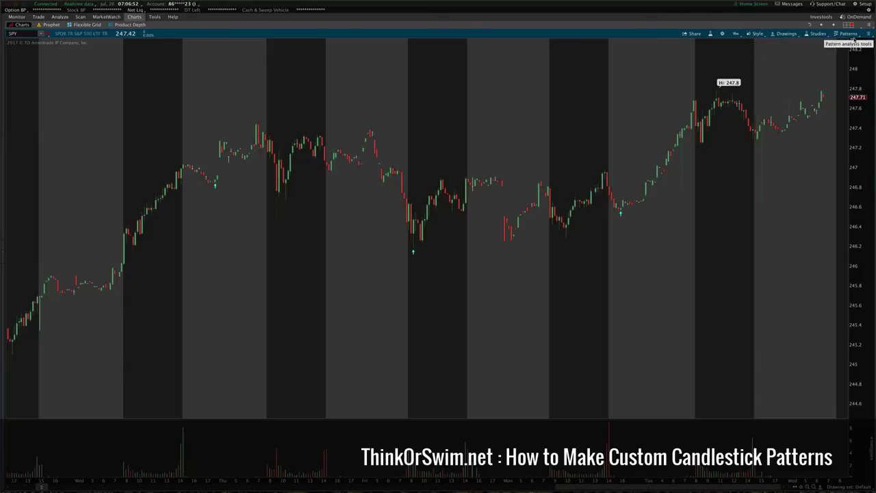
Set MicroDoubleBottomV2's markers to draw as Down Arrow @ High.
{"action": "left_click", "coordinate": [847, 34]}
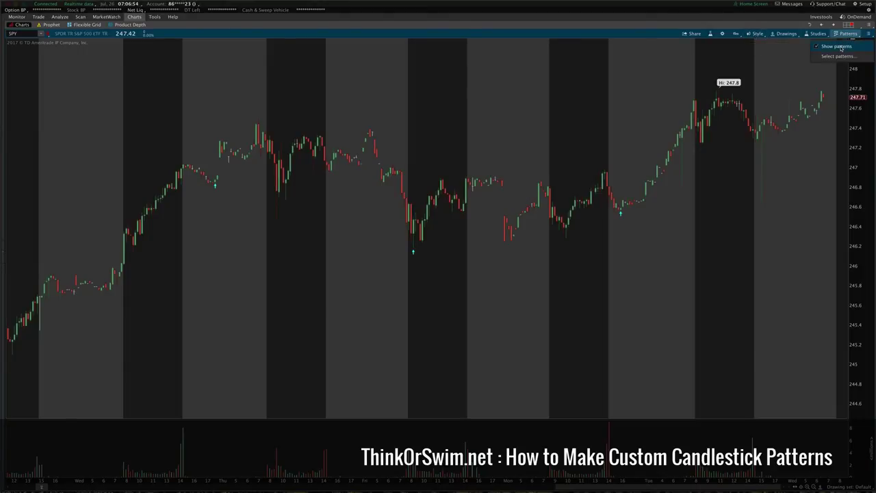
{"action": "left_click", "coordinate": [846, 34]}
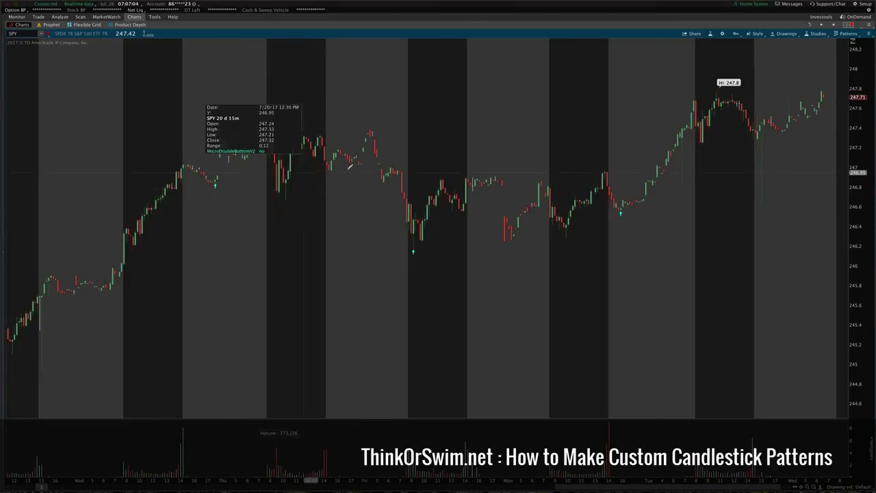
{"action": "left_click", "coordinate": [850, 35]}
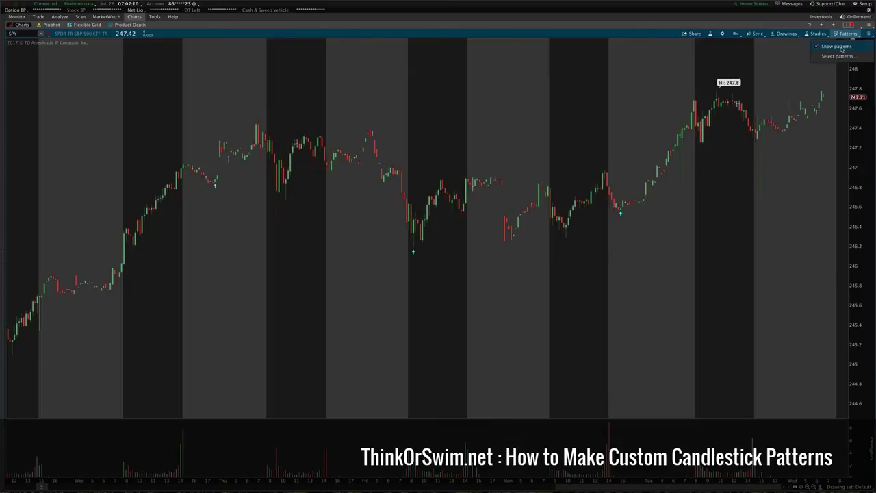
{"action": "left_click", "coordinate": [839, 59]}
{"action": "left_click", "coordinate": [470, 179]}
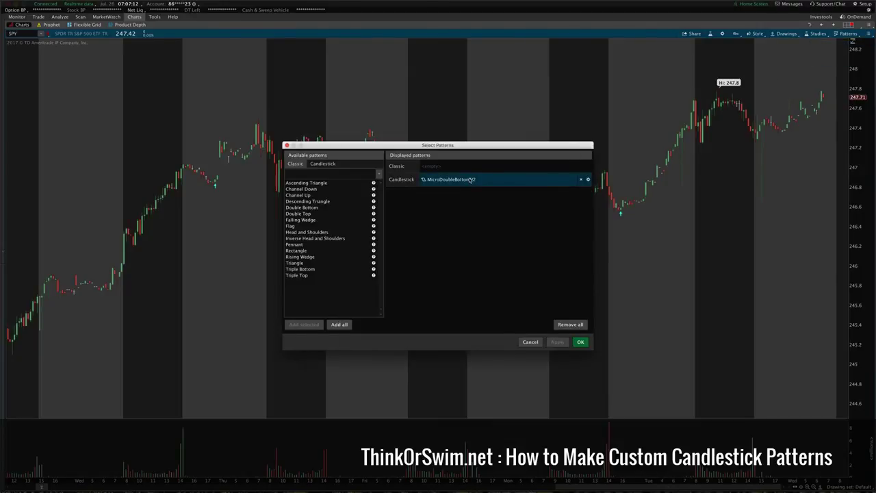
{"action": "double_click", "coordinate": [470, 179]}
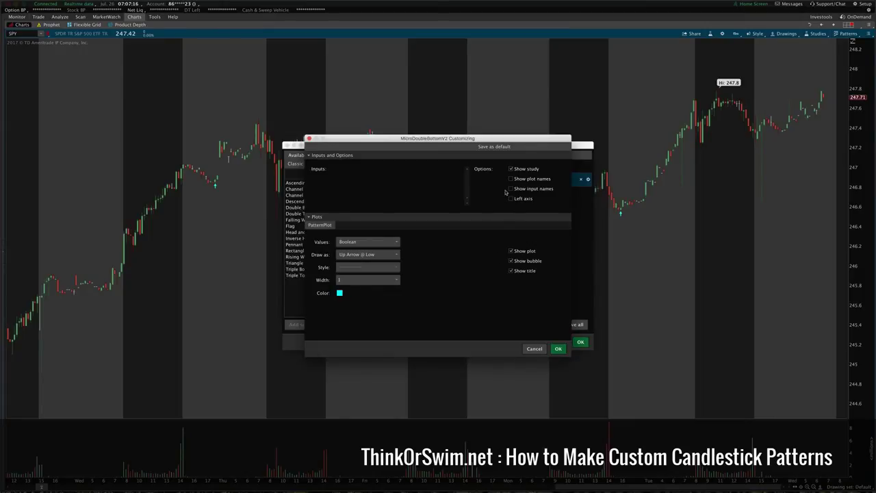
{"action": "left_click", "coordinate": [370, 259]}
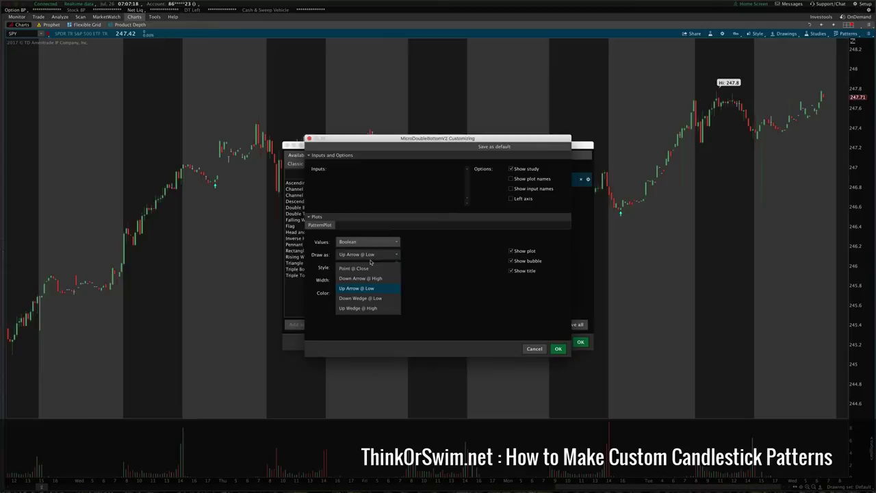
{"action": "left_click", "coordinate": [360, 279]}
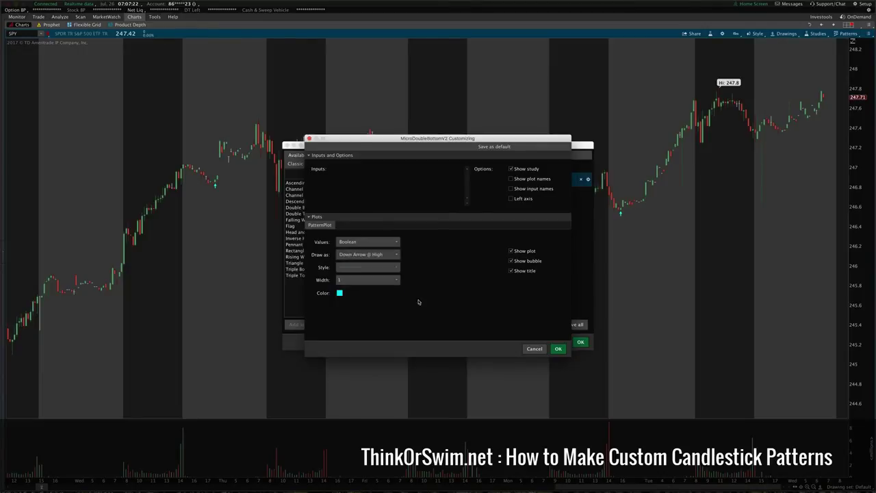
{"action": "left_click", "coordinate": [557, 349]}
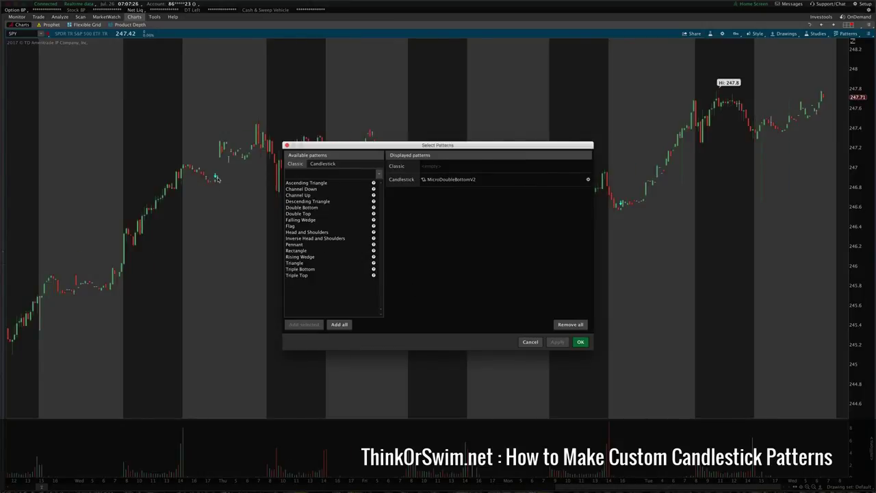
Switch MicroDoubleBottomV2's markers to Point @ Close.
{"action": "double_click", "coordinate": [508, 179]}
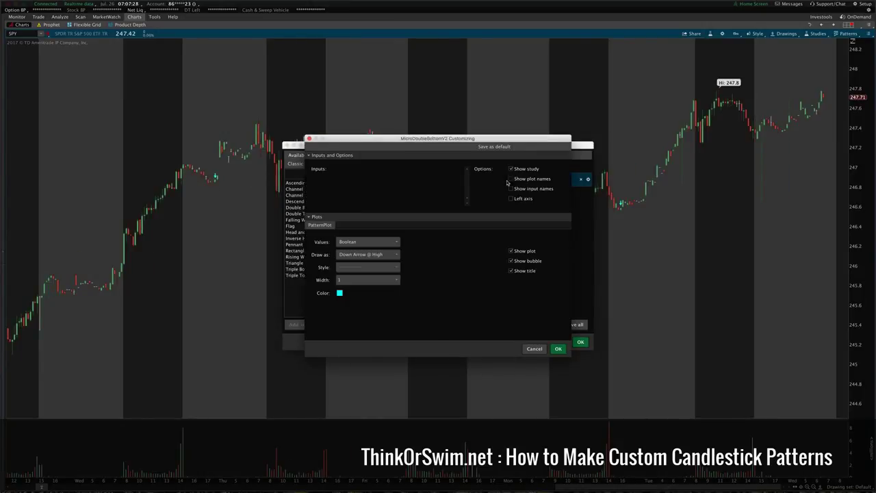
{"action": "left_click", "coordinate": [373, 256]}
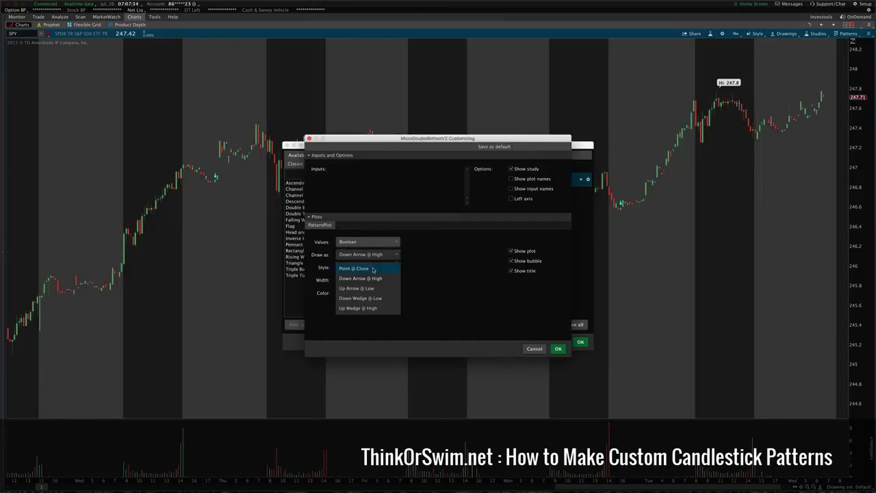
{"action": "left_click", "coordinate": [369, 269]}
{"action": "left_click", "coordinate": [557, 349]}
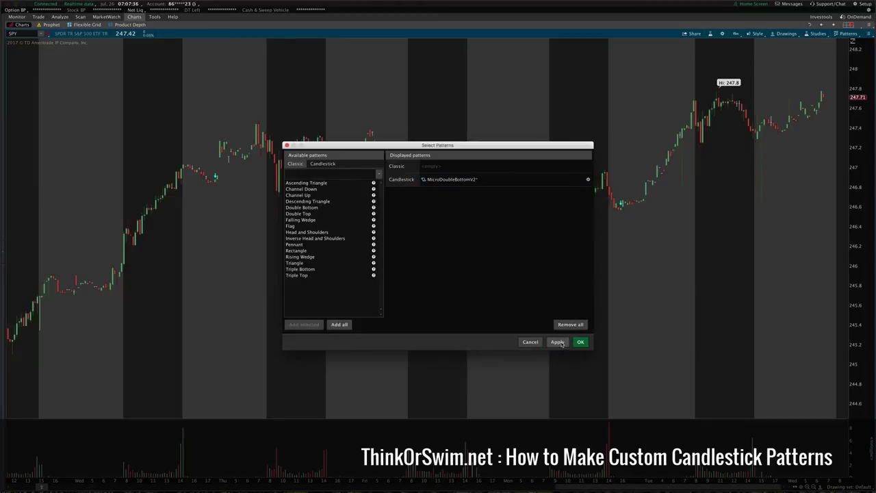
Settle on Up Arrow @ Low markers for MicroDoubleBottomV2 and confirm.
{"action": "left_click", "coordinate": [508, 182]}
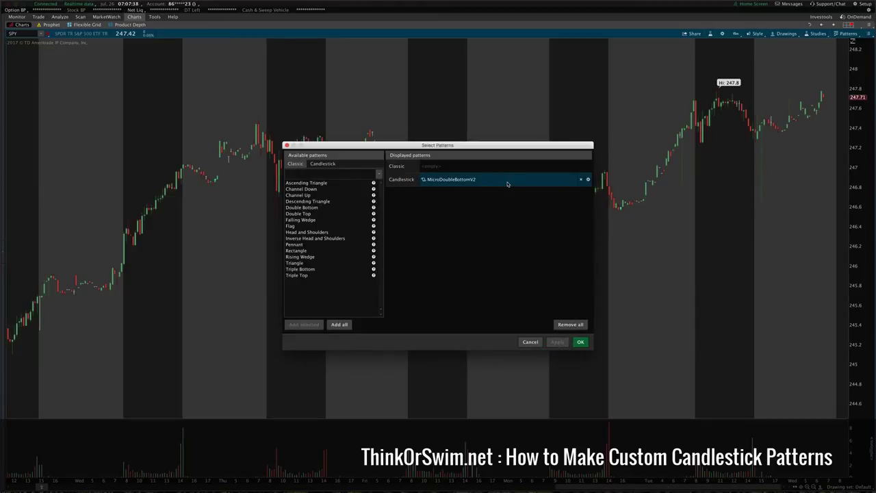
{"action": "double_click", "coordinate": [509, 182]}
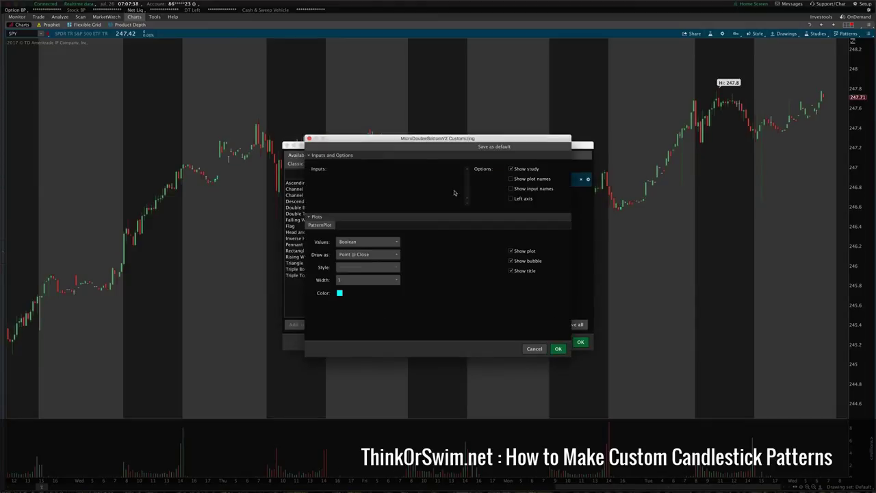
{"action": "left_click", "coordinate": [361, 254]}
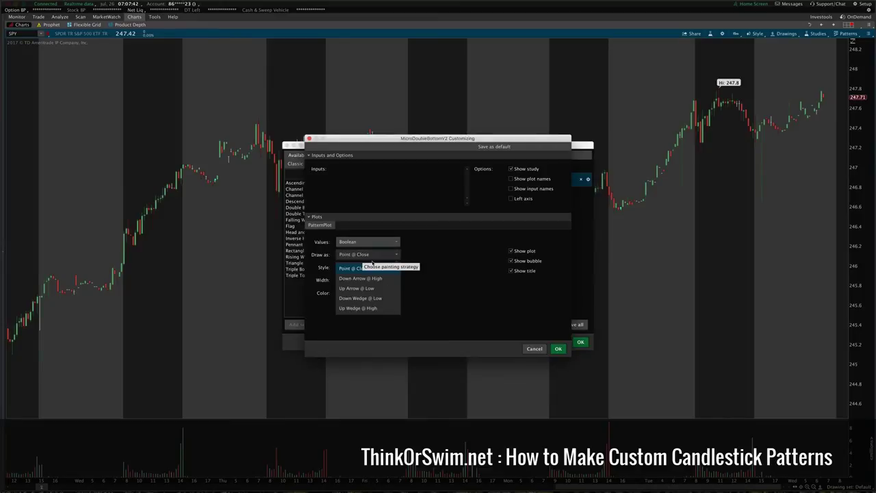
{"action": "left_click", "coordinate": [377, 289]}
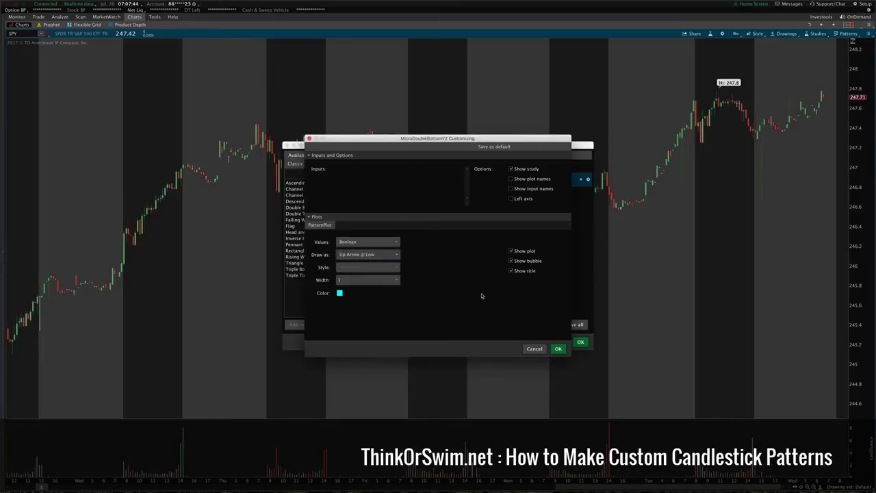
{"action": "left_click", "coordinate": [558, 350]}
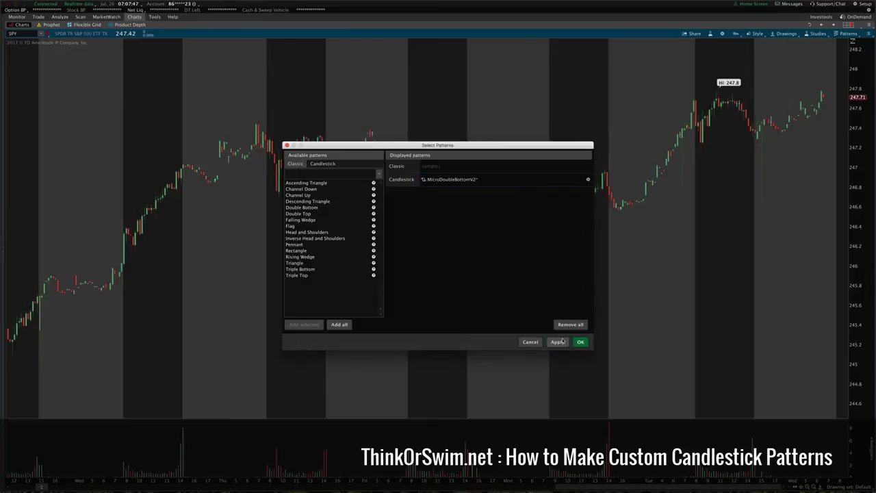
Open MicroDoubleBottomV2 for editing, start sharing it as thinkScript, then cancel the share dialog.
{"action": "right_click", "coordinate": [524, 181]}
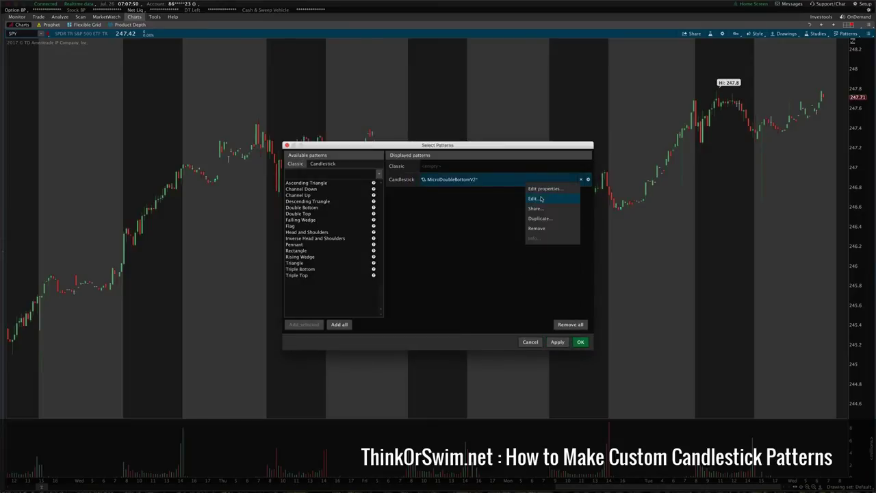
{"action": "left_click", "coordinate": [540, 199]}
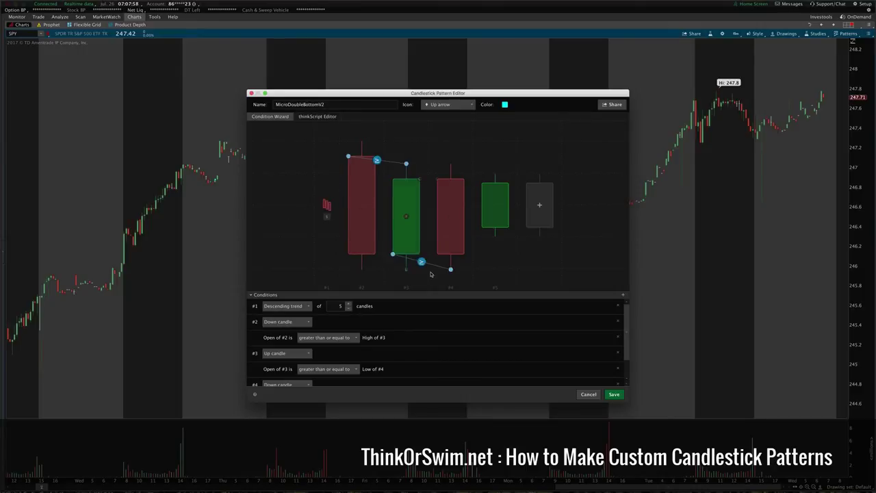
{"action": "left_click", "coordinate": [614, 105]}
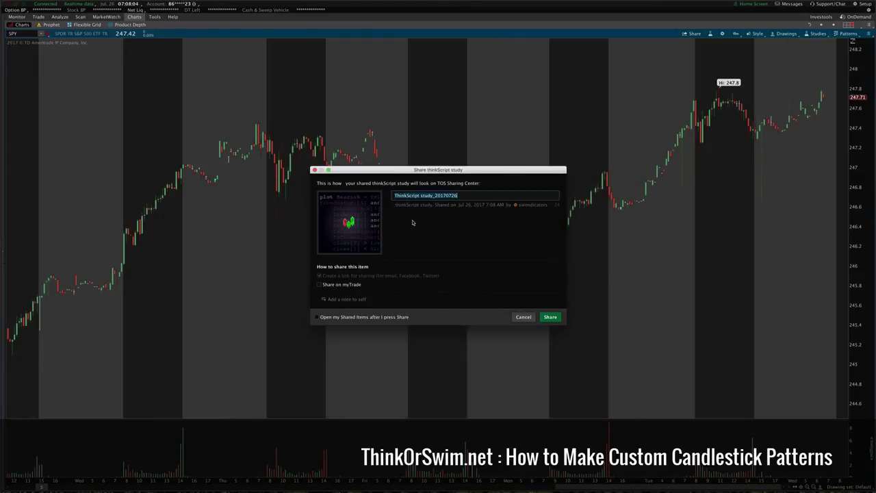
{"action": "type", "text": "BullishDoubleBottom"}
{"action": "left_click", "coordinate": [524, 318]}
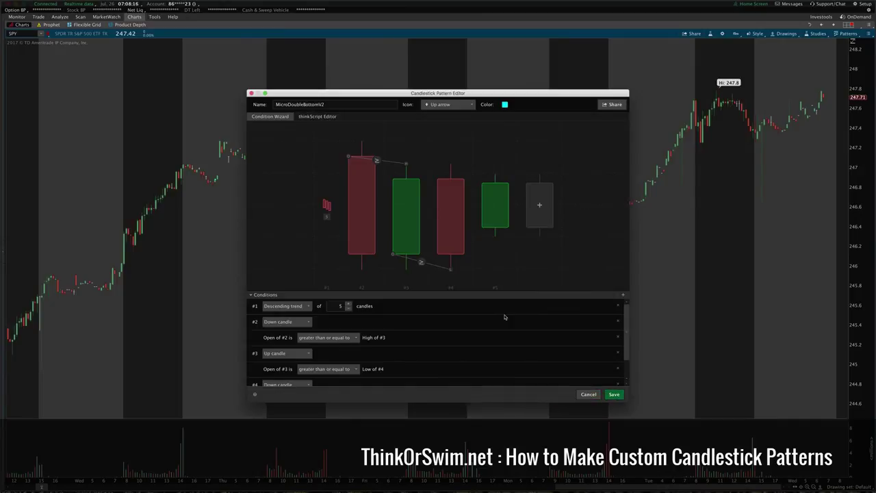